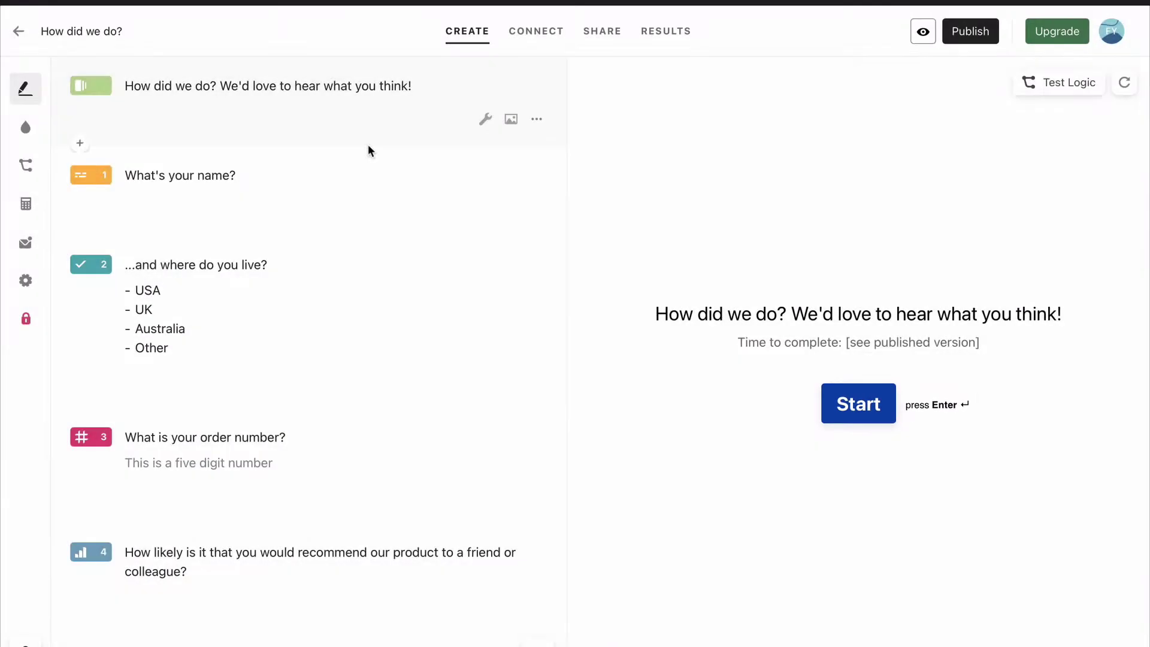
Change the welcome screen's button label from Start to 'Let's Begin!'
click(484, 120)
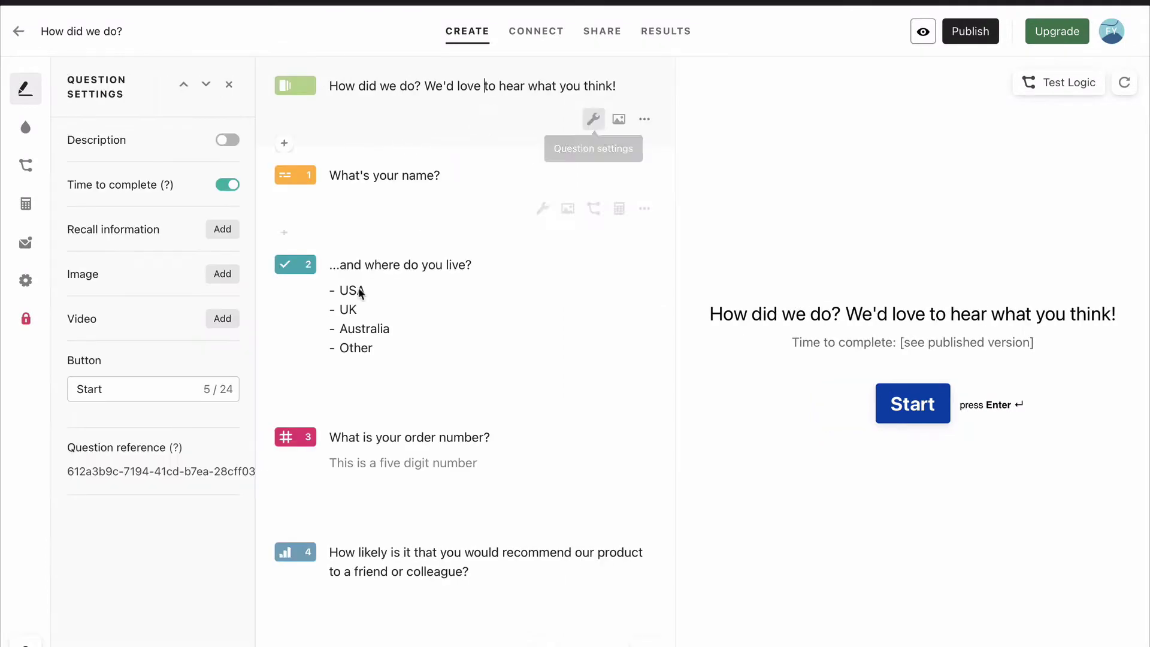
double_click(102, 388)
text(Let's Begin!)
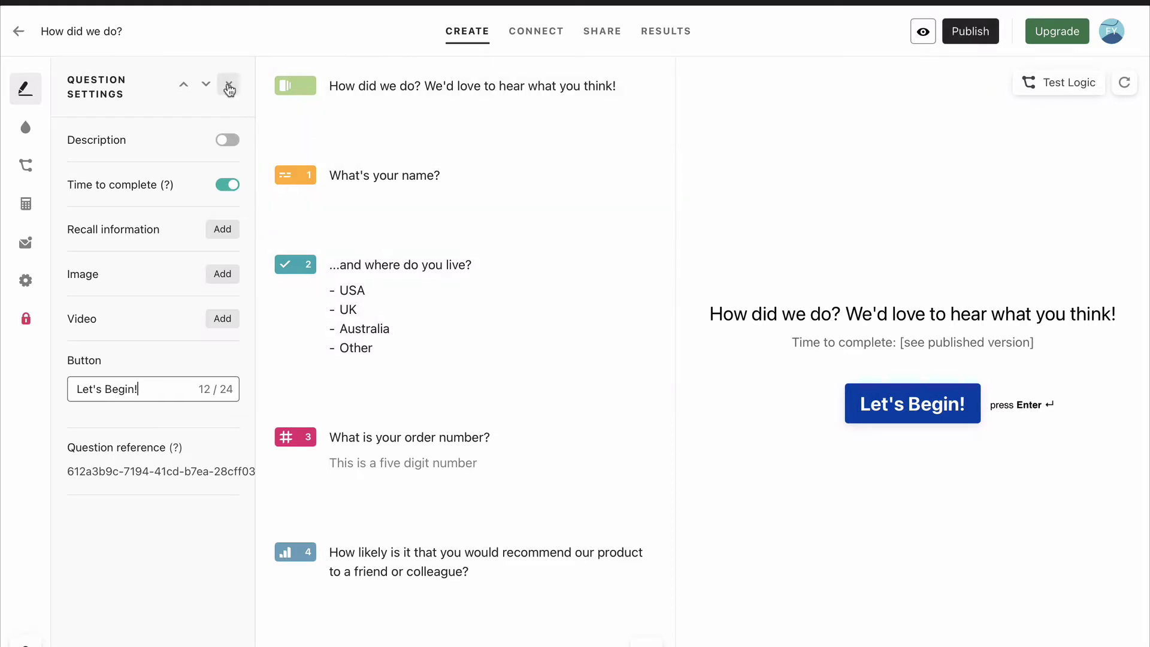
click(229, 88)
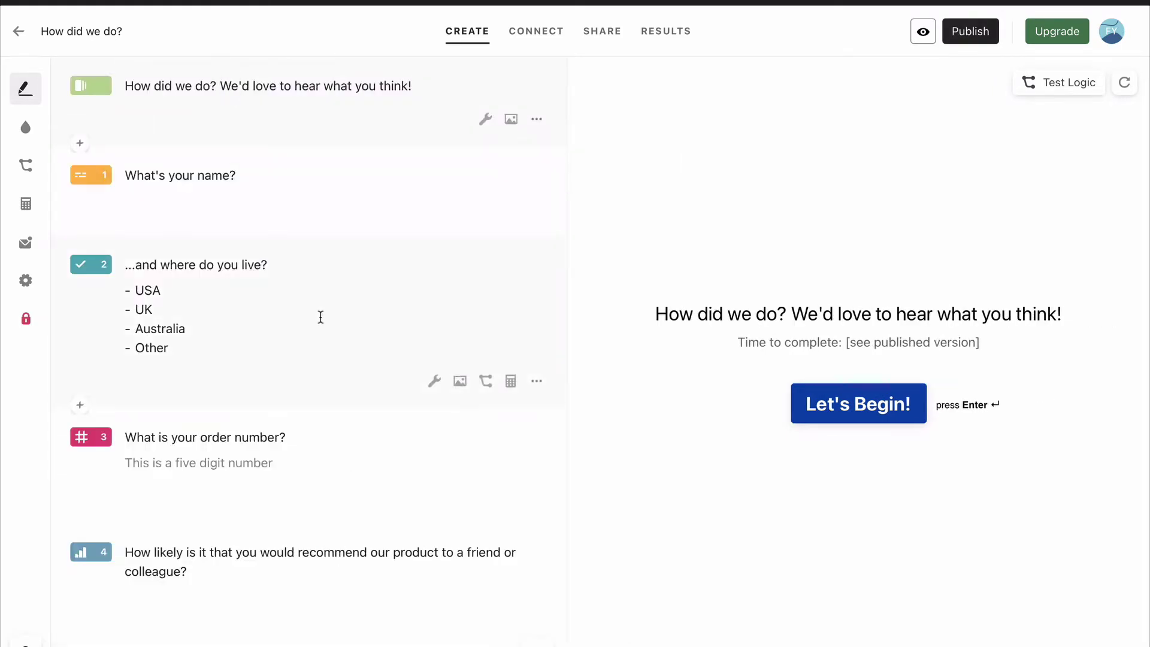
Rename the 'Thanks for your feedback!' ending's button to 'All done!'
scroll(321, 318, down, 3)
scroll(320, 318, down, 3)
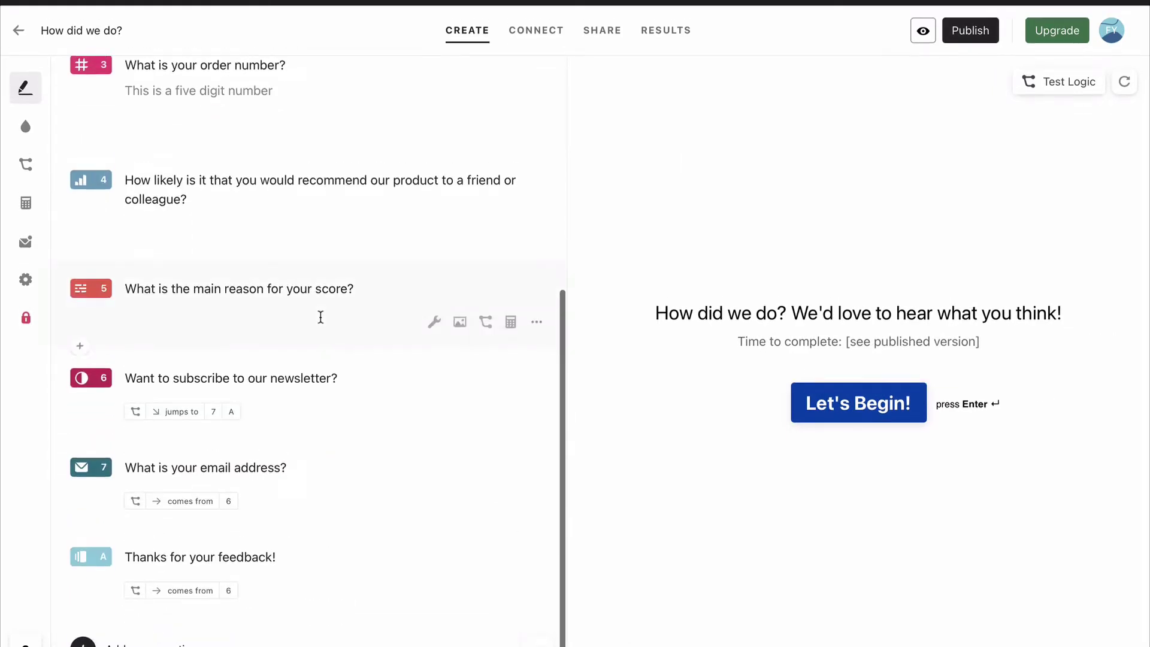
click(279, 564)
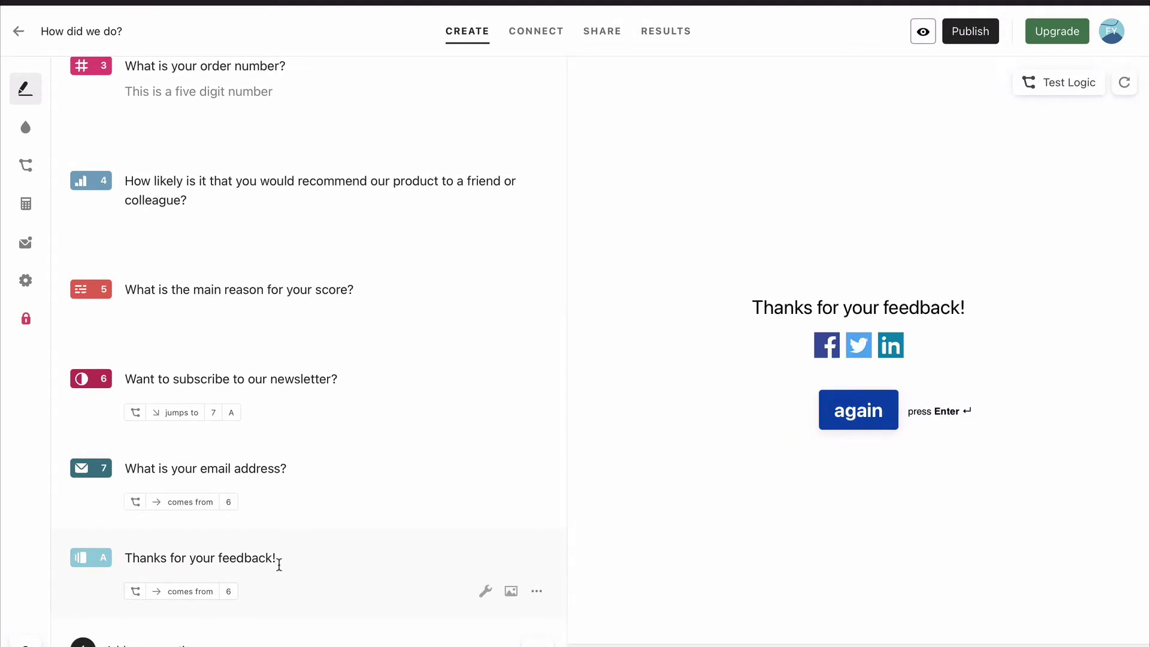
click(484, 593)
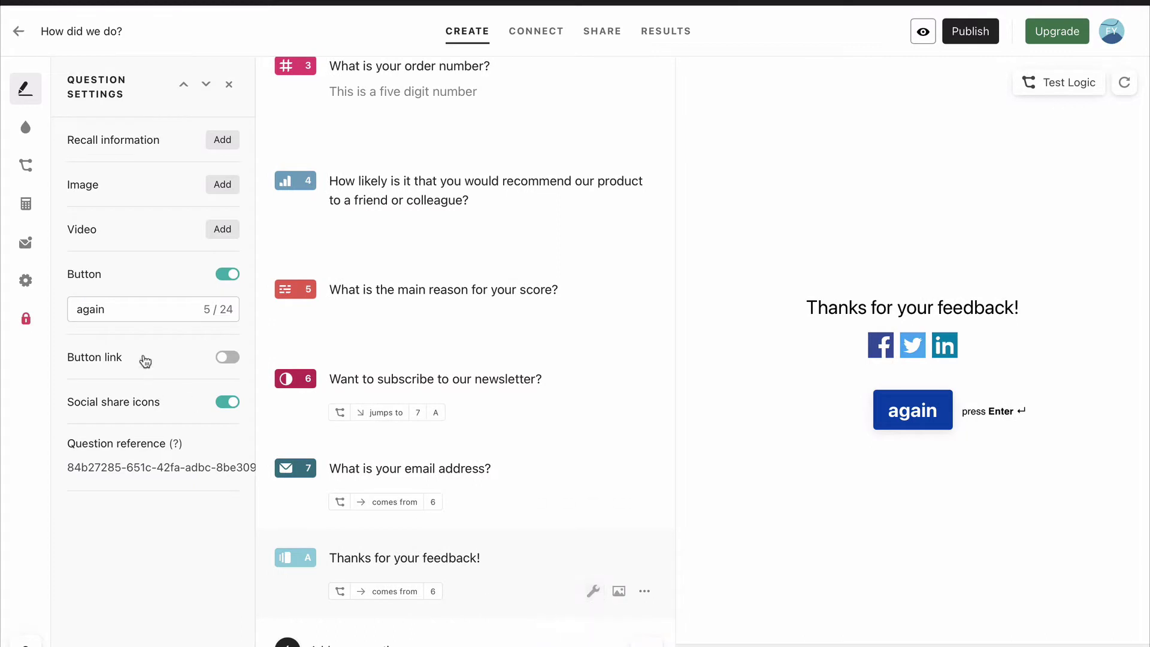
double_click(94, 309)
text(All done!)
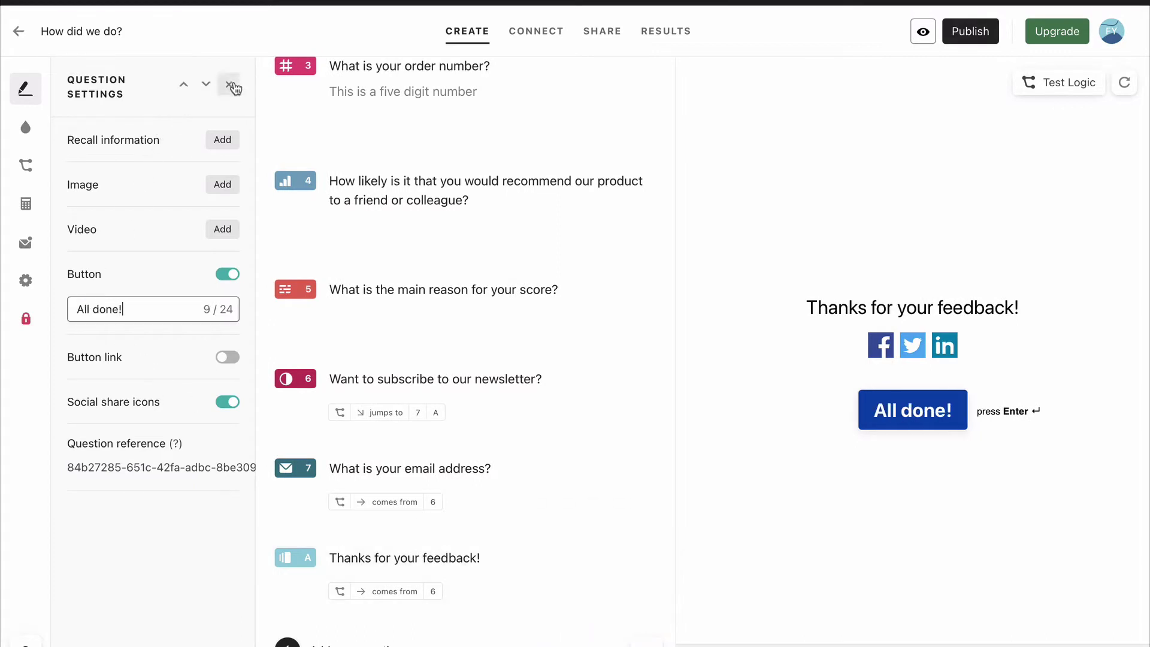
click(231, 85)
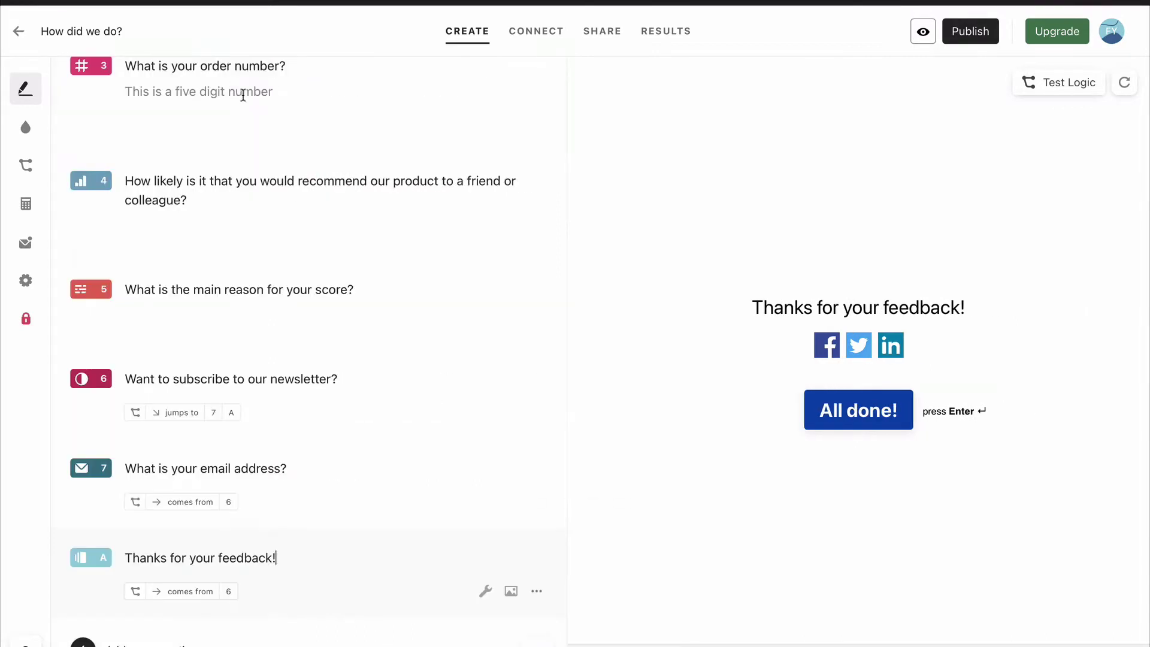
Recall the answer to 'What's your name?' before 'where' in question 2's title
scroll(299, 236, up, 2)
scroll(298, 239, up, 5)
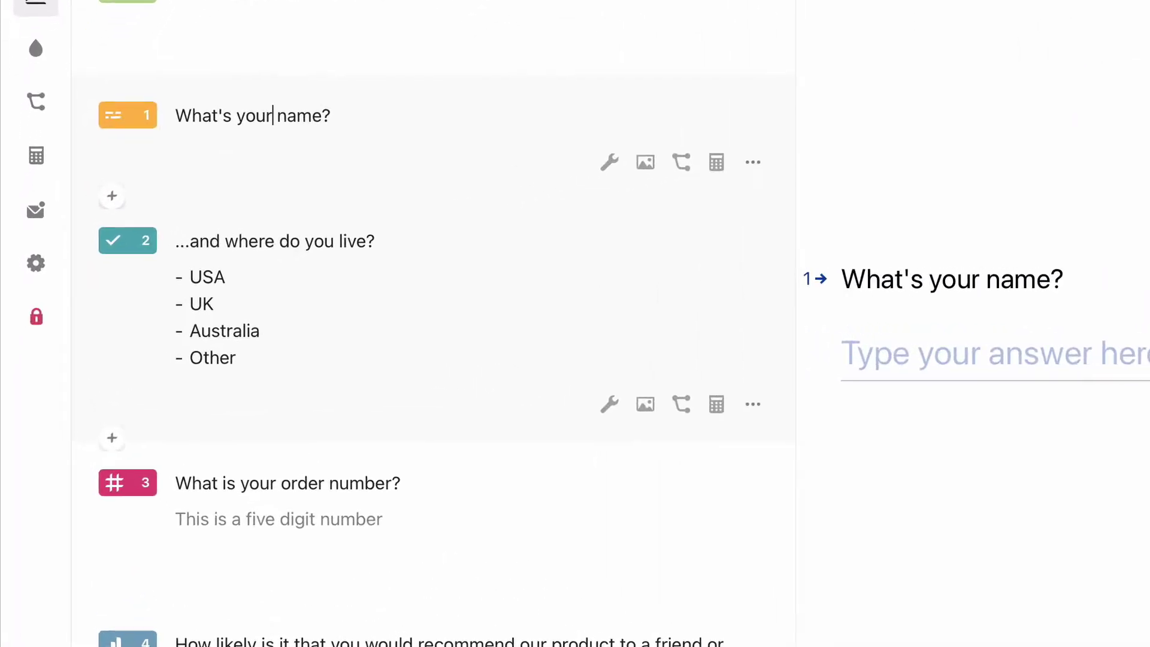
click(225, 241)
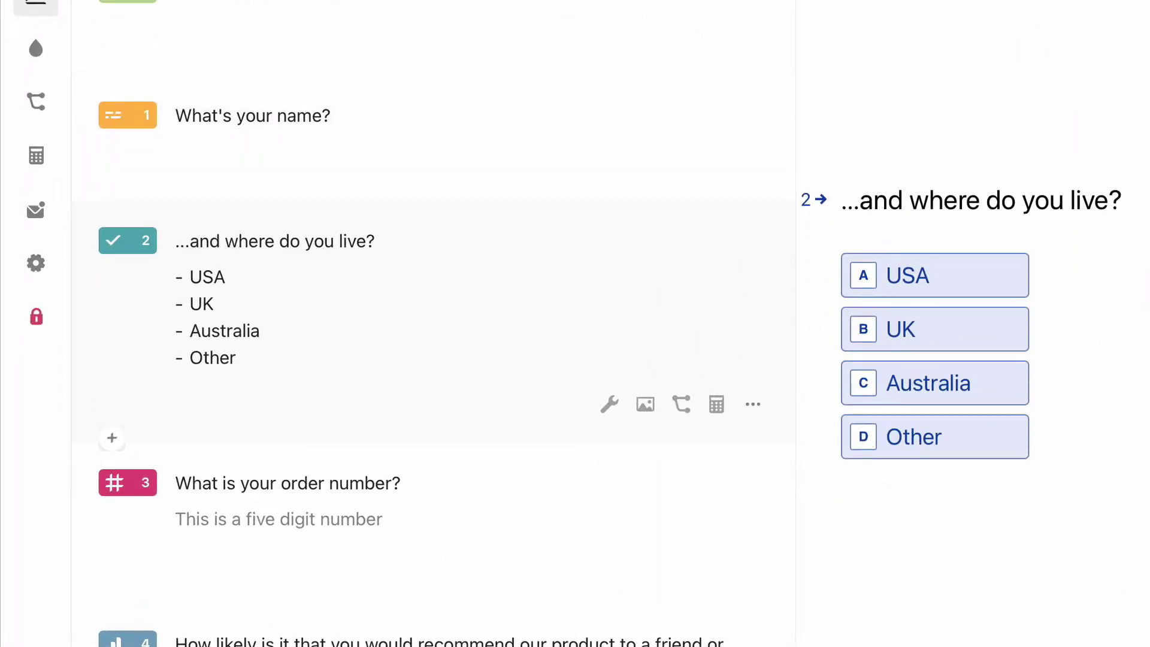
text(@)
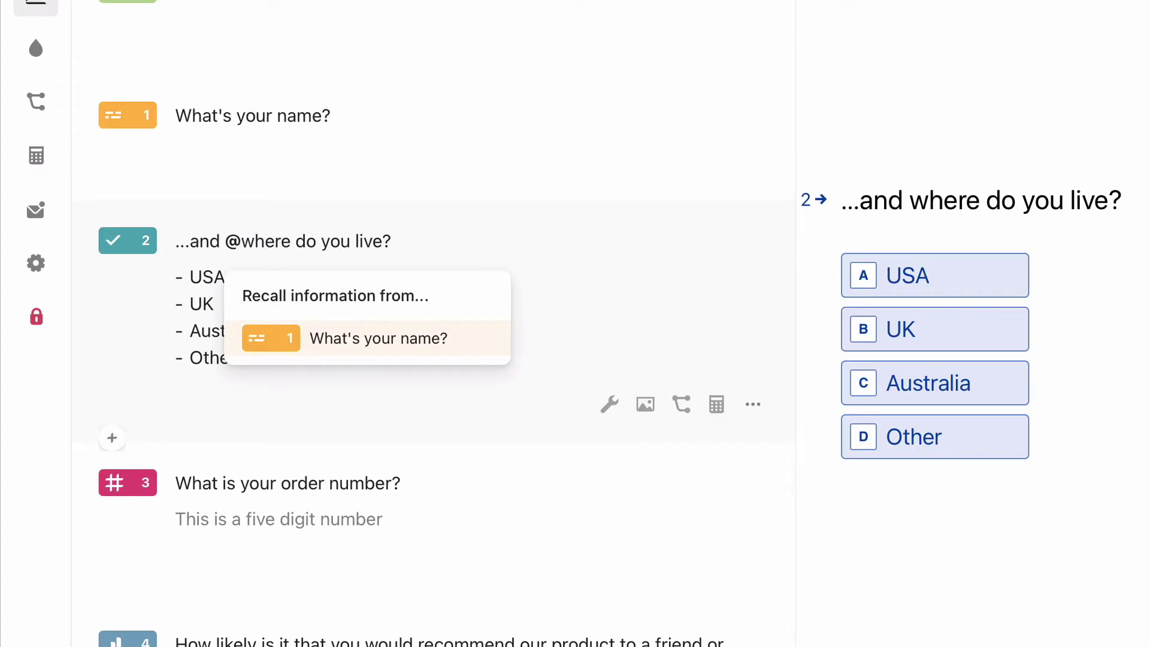
click(390, 335)
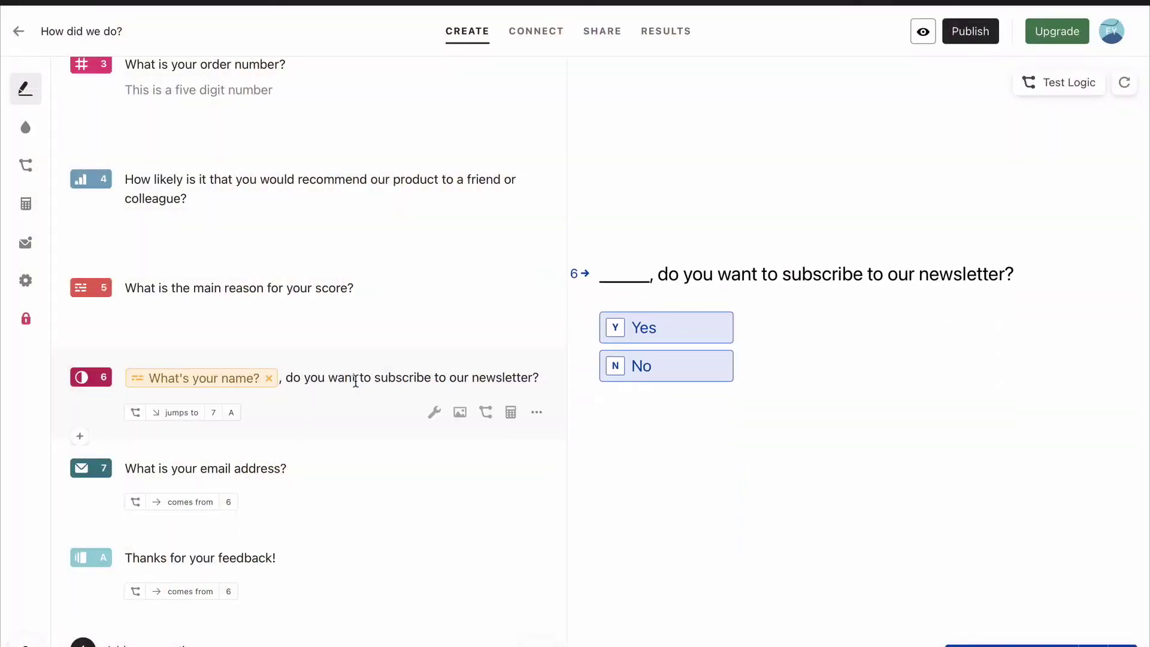
Turn on question 6's description and paste the no-spam, one-email-a-month, no-sharing text
click(432, 412)
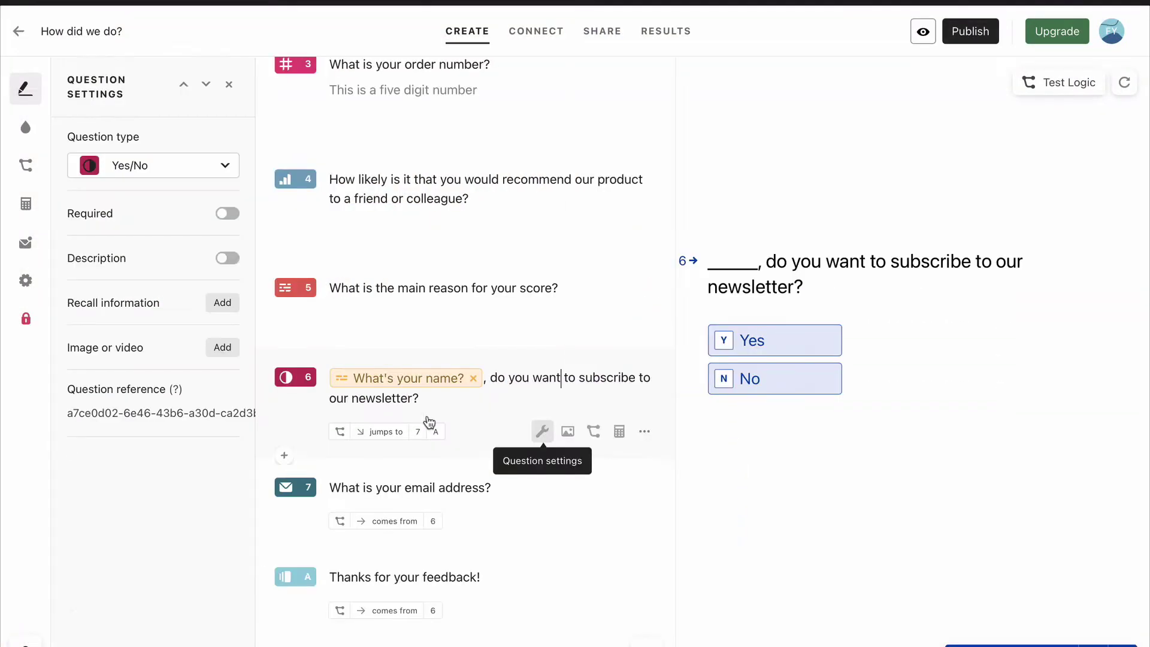
click(227, 261)
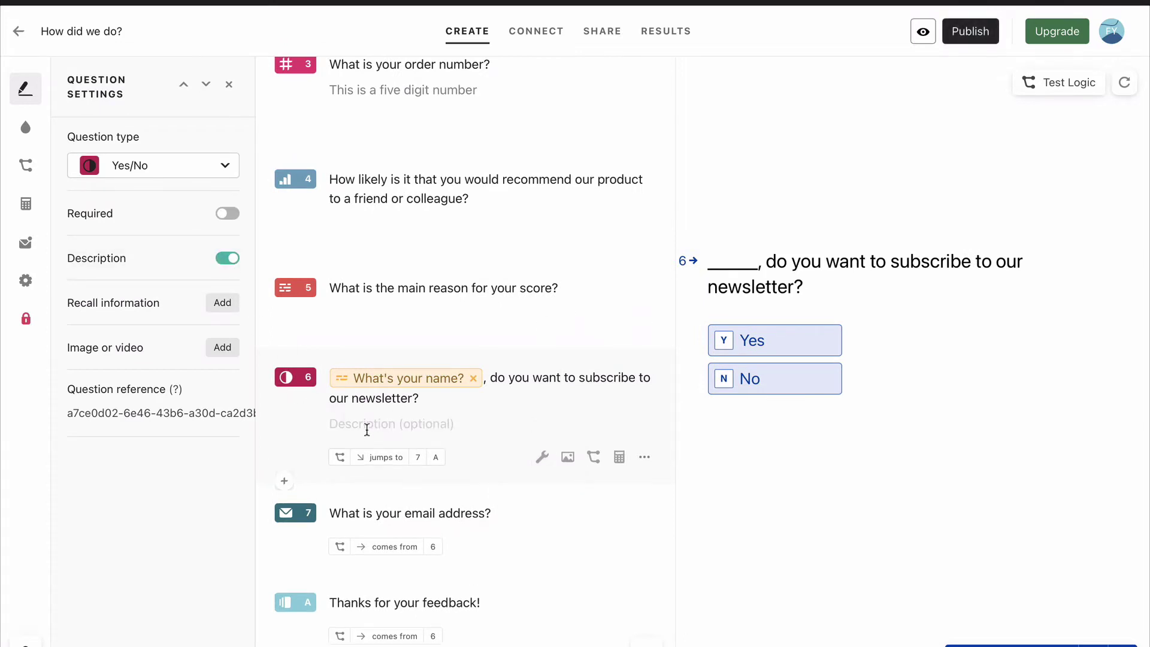
click(367, 425)
text(No spam ever! Just one email once a month. And we won't pass your details on to anybody!)
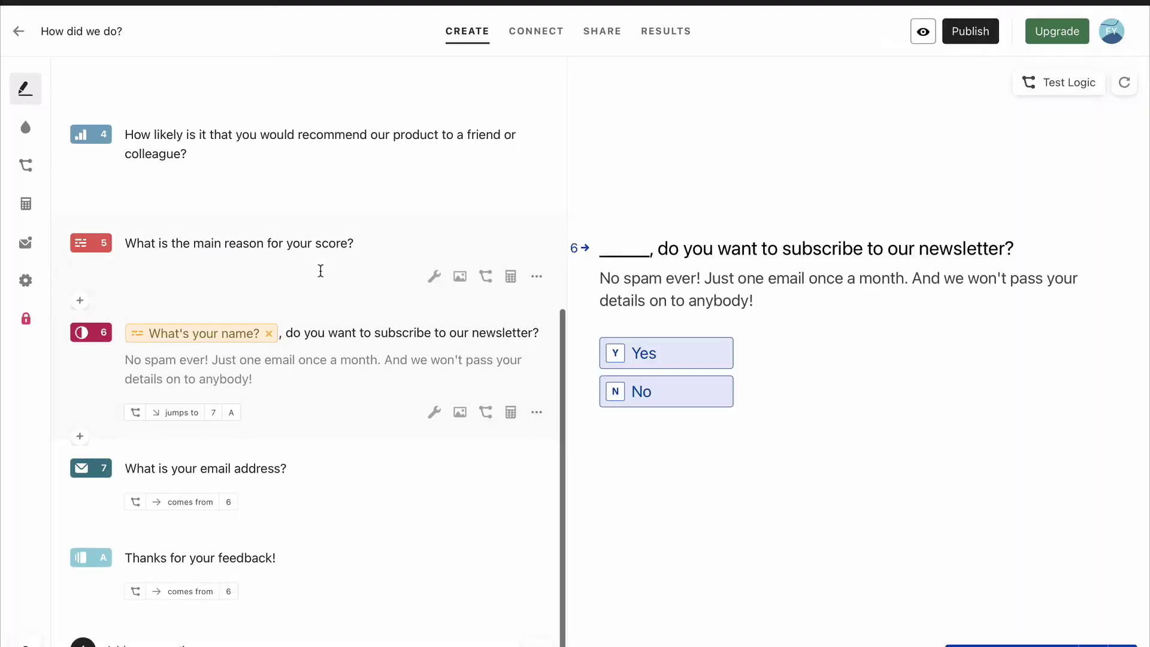
scroll(320, 272, up, 2)
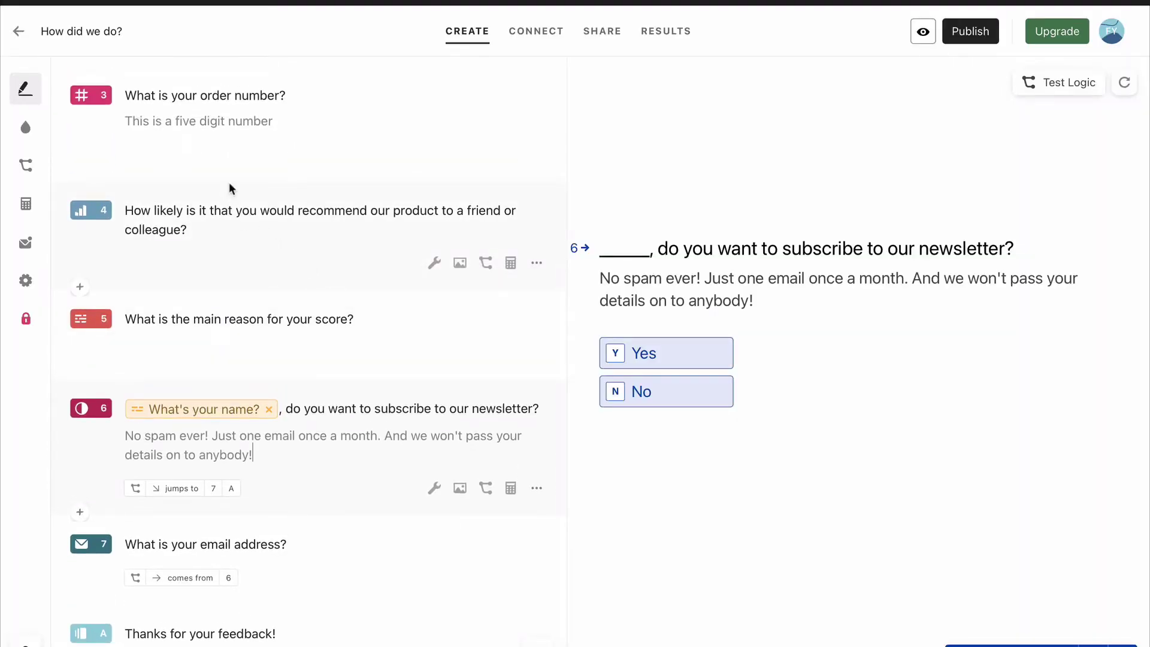
Make question 3 (order number) and question 4 (0–10 recommendation scale) required
click(222, 98)
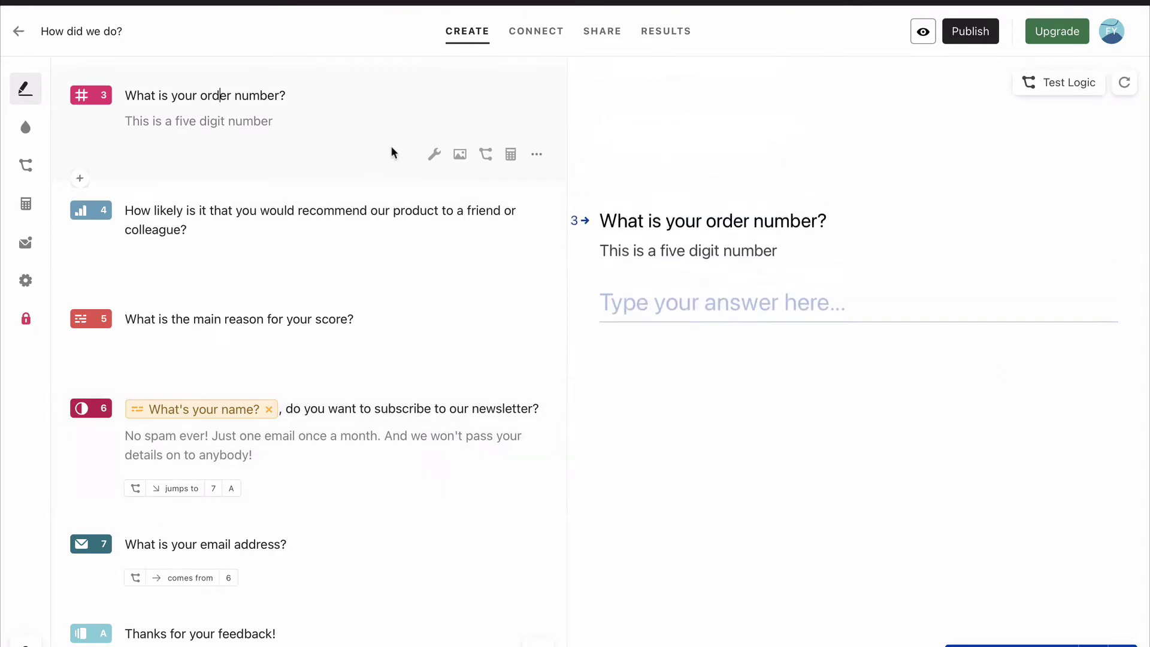
click(434, 154)
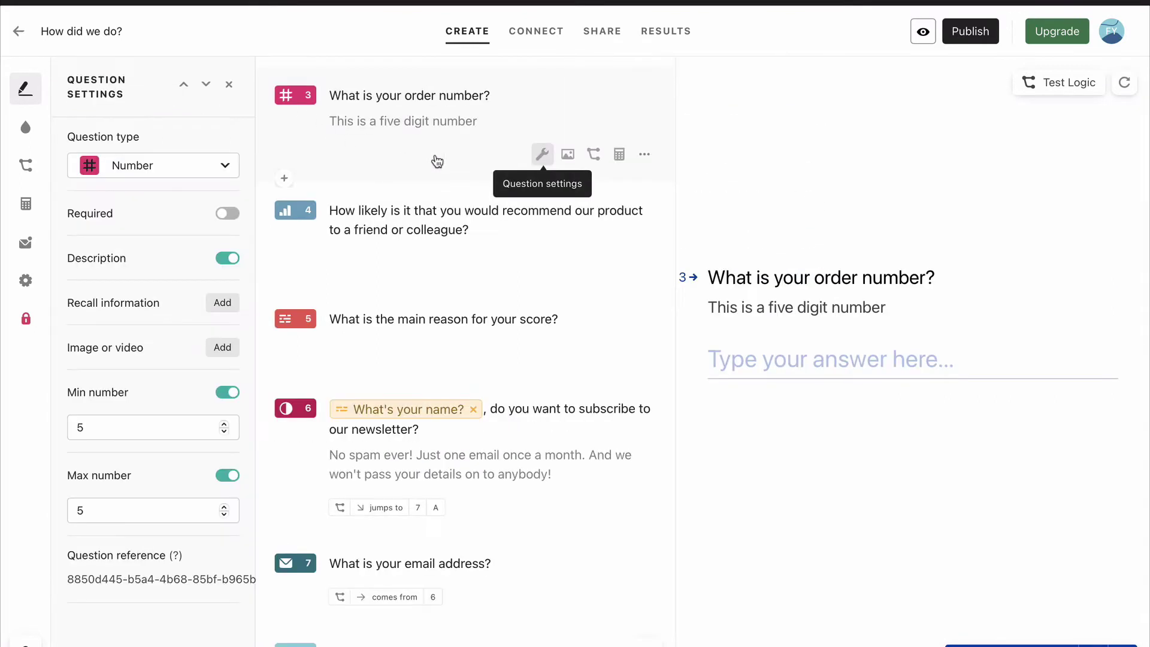
click(229, 217)
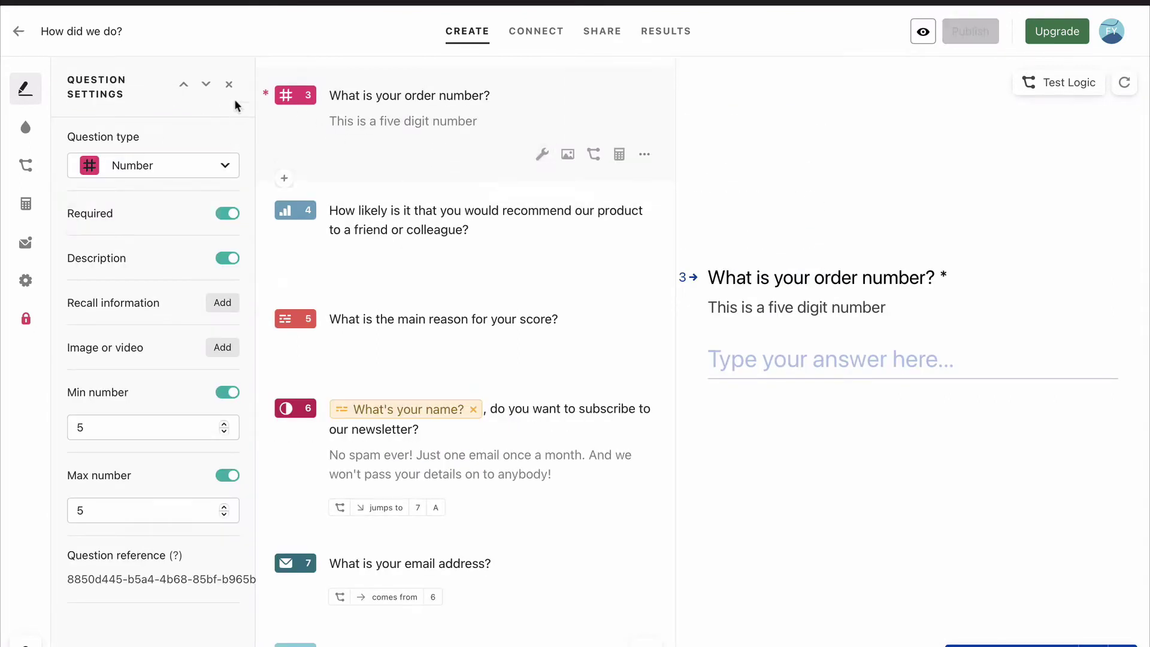
click(229, 85)
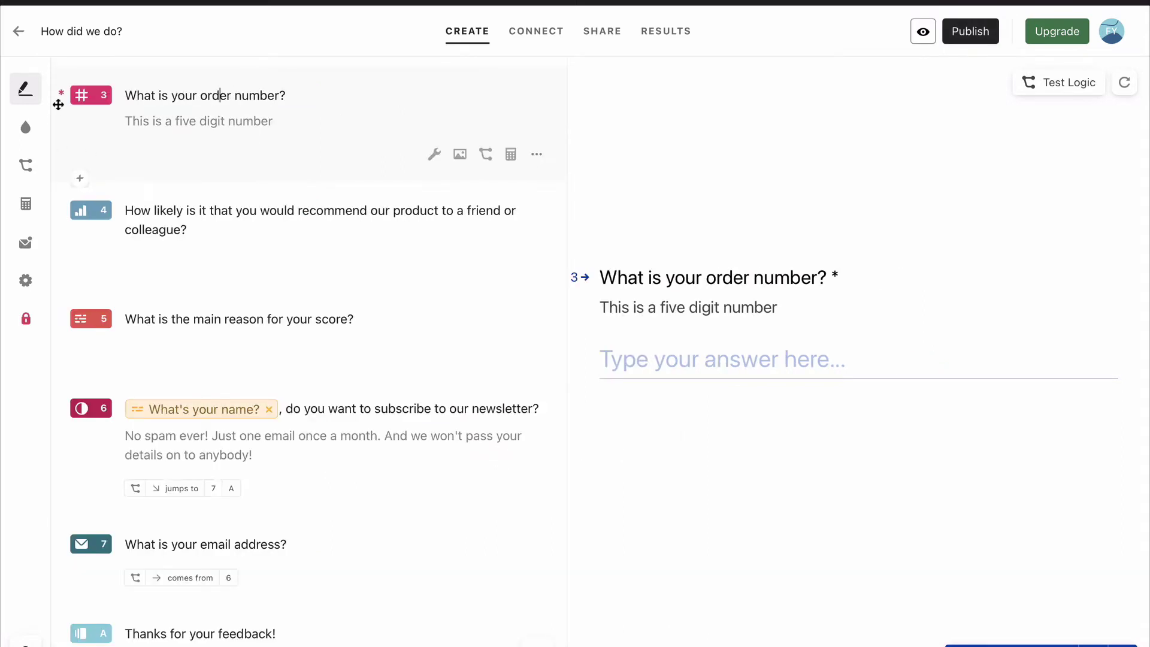
click(334, 226)
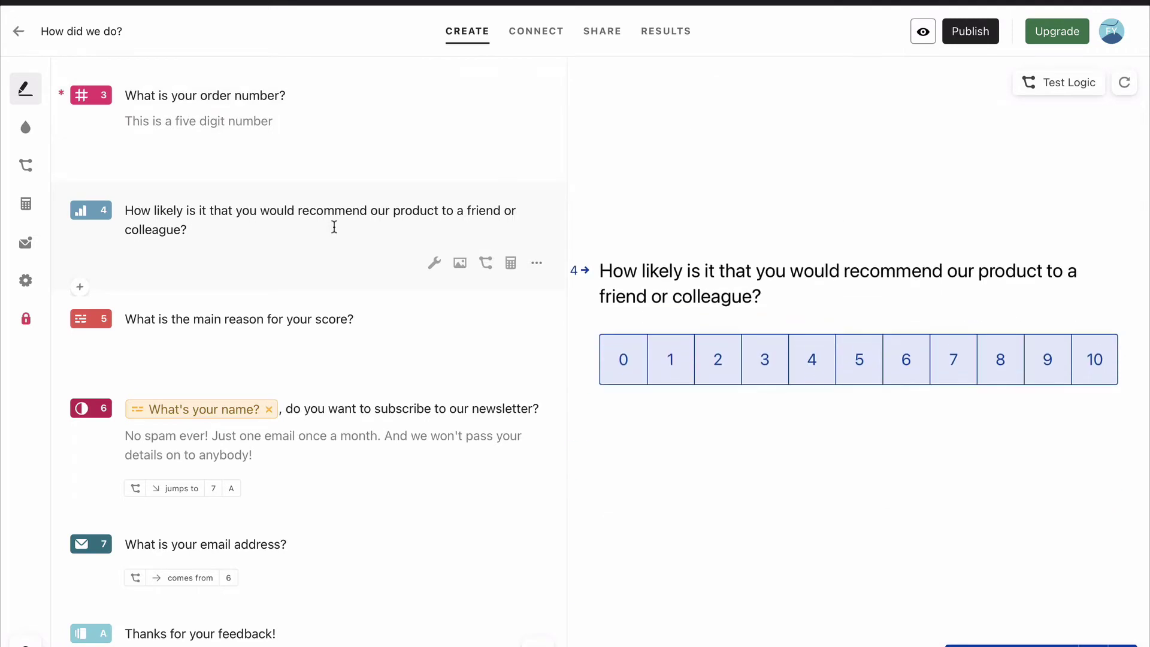
click(434, 263)
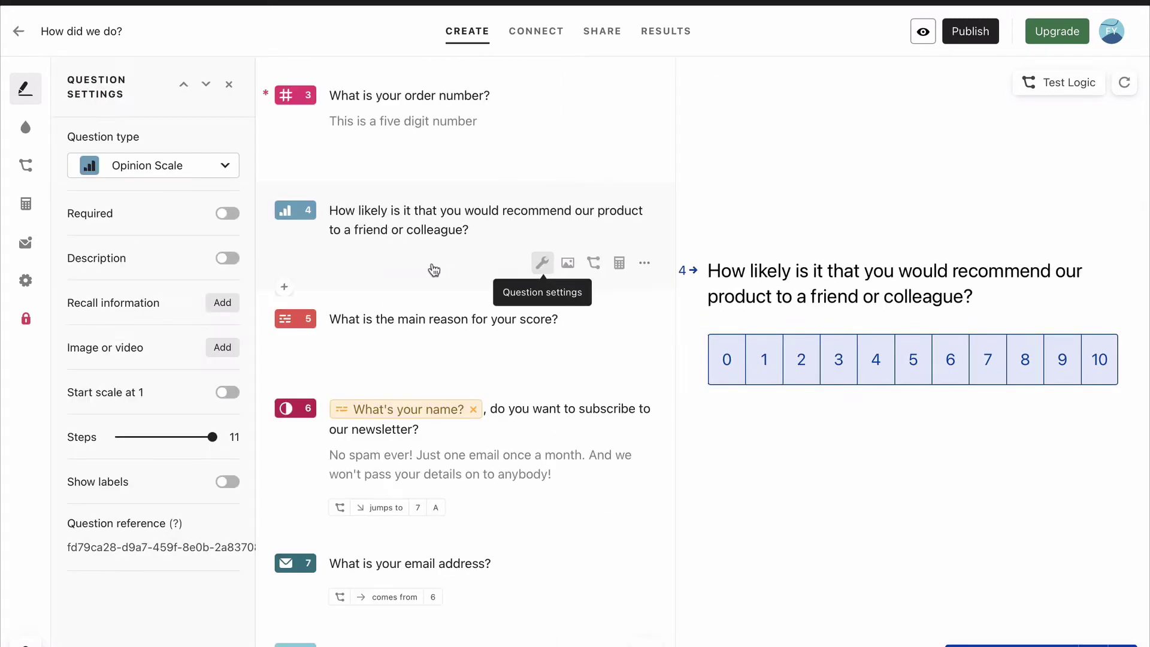
click(226, 214)
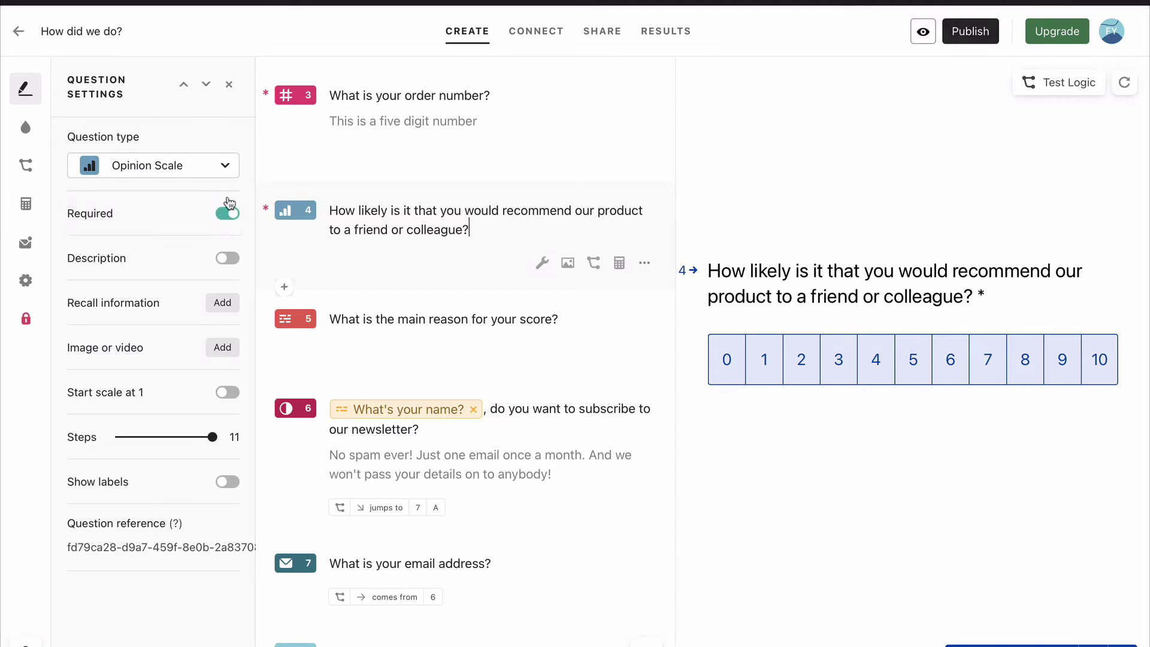
click(229, 84)
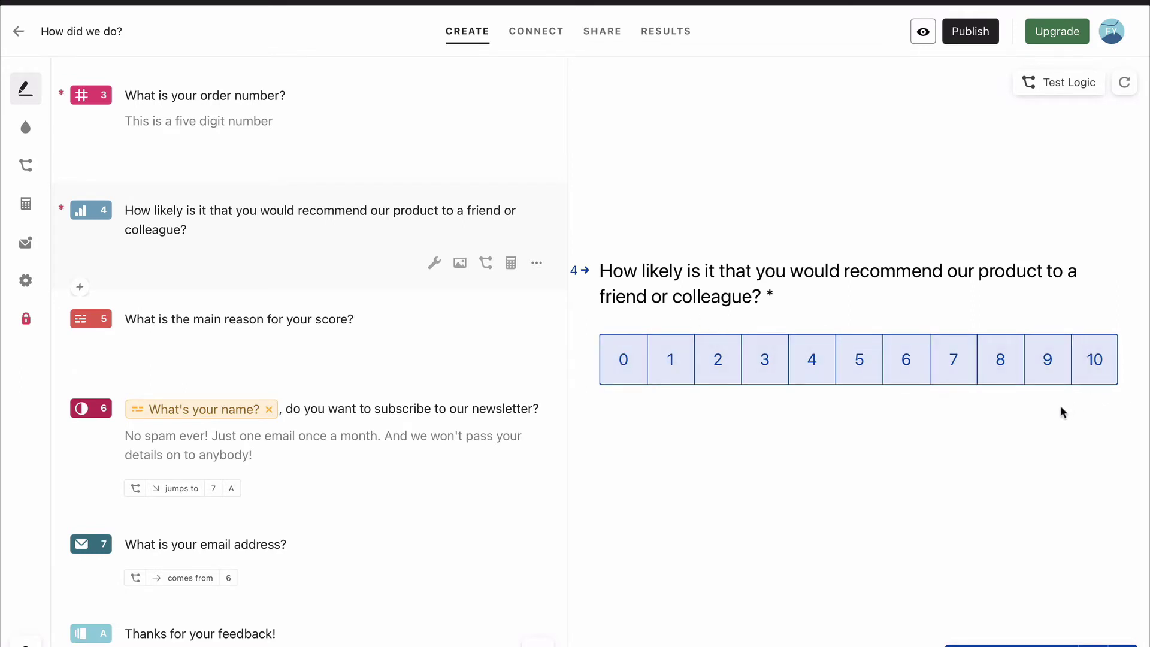
Show scale labels 'Not at all likely' on the left and 'Extremely likely' on the right
click(434, 263)
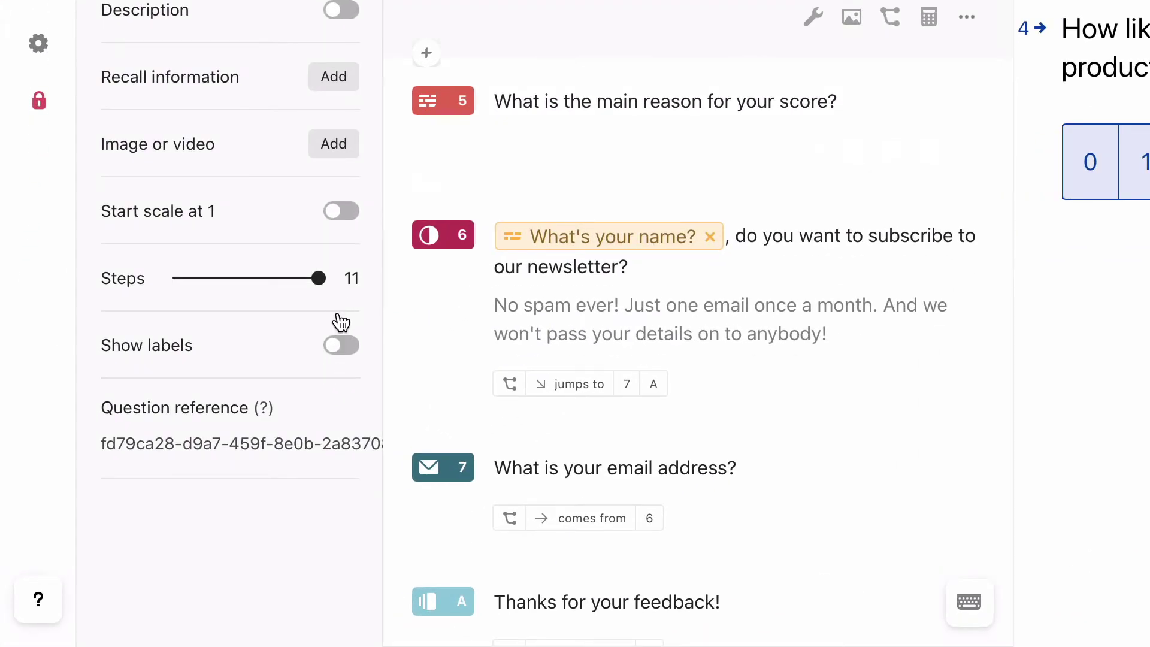
click(341, 348)
click(208, 399)
text(Not at all likely)
click(152, 503)
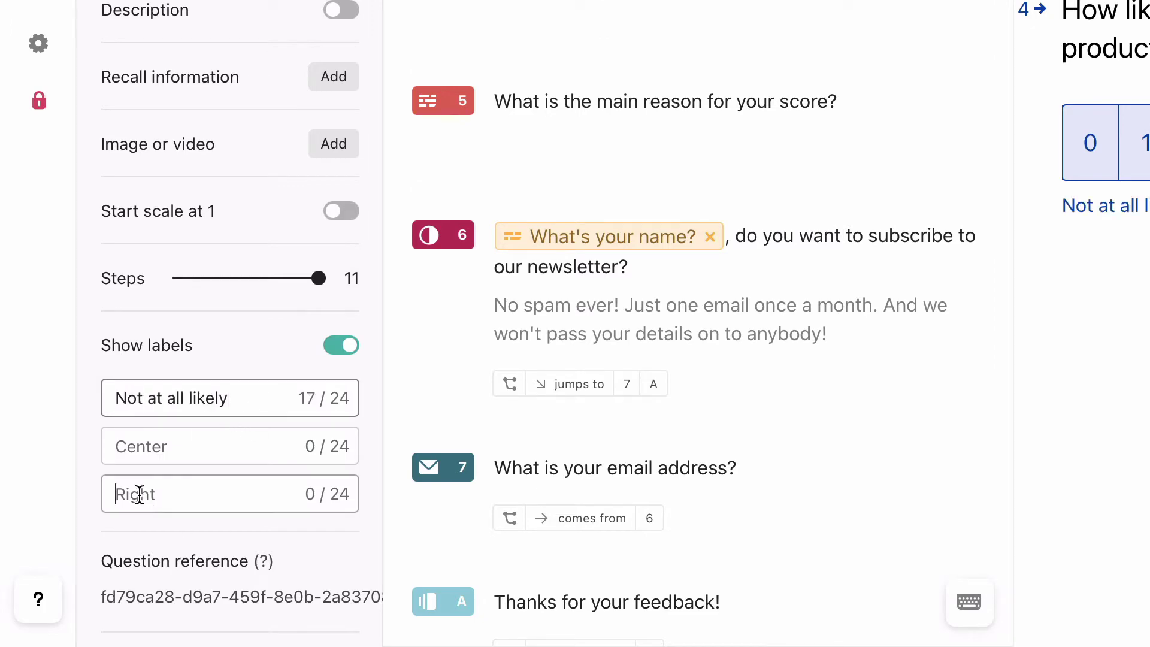
text(Extremely likely)
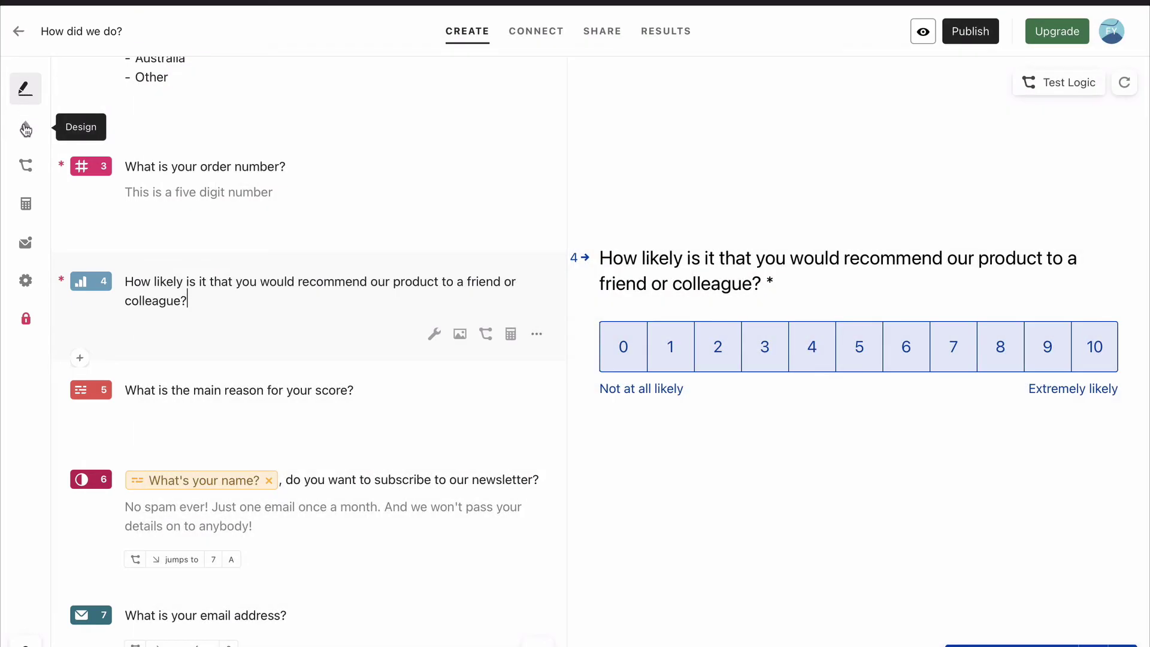
Preview the Fractal and School Bell themes on the survey
click(25, 128)
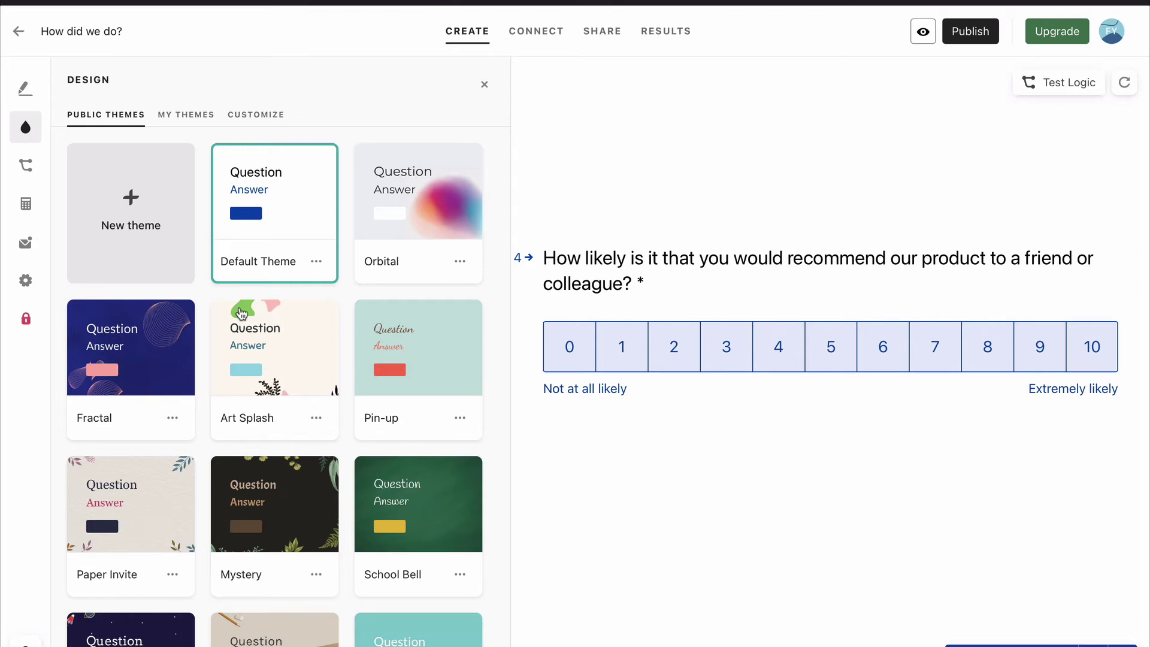
click(158, 364)
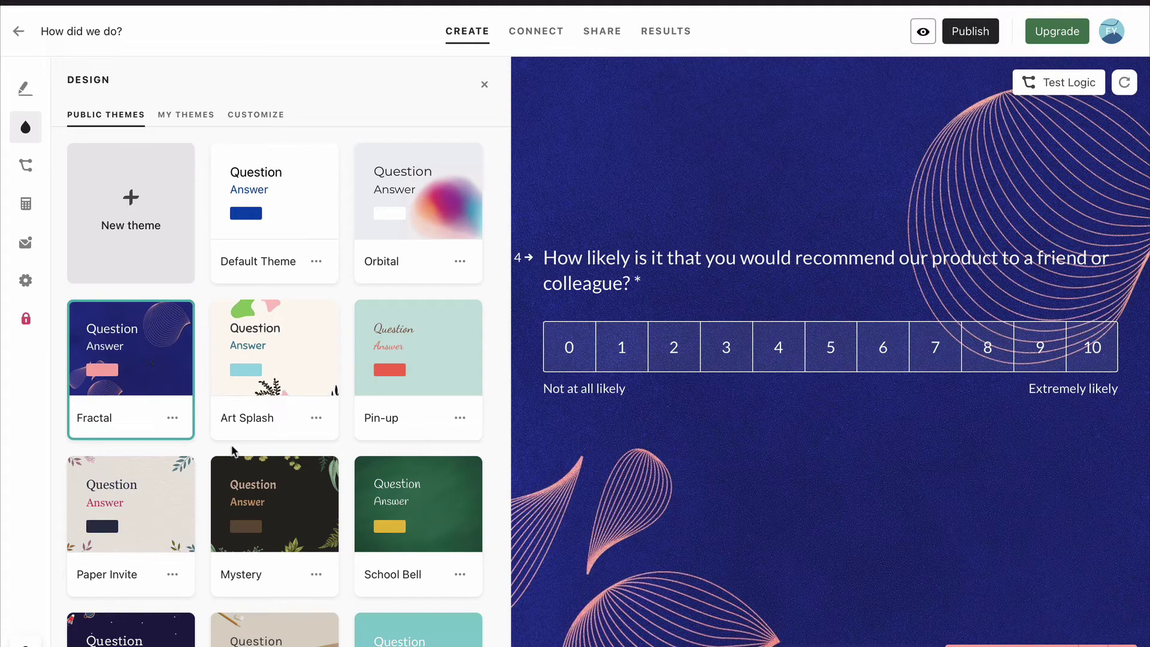
scroll(241, 488, down, 3)
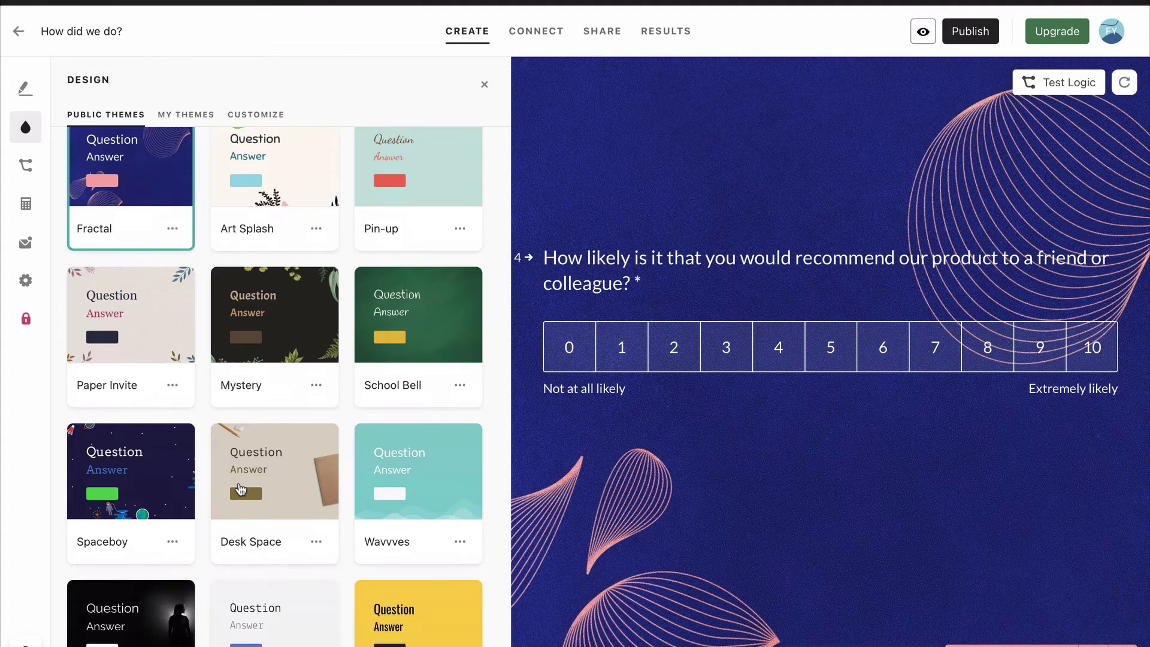
click(438, 349)
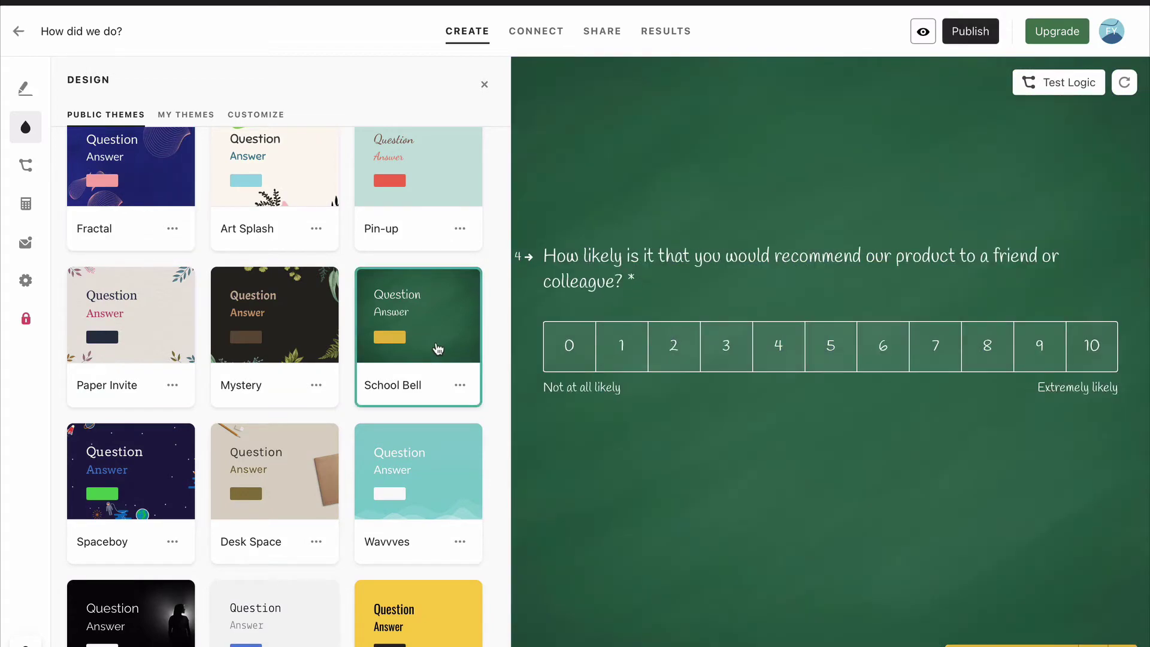
scroll(381, 476, down, 5)
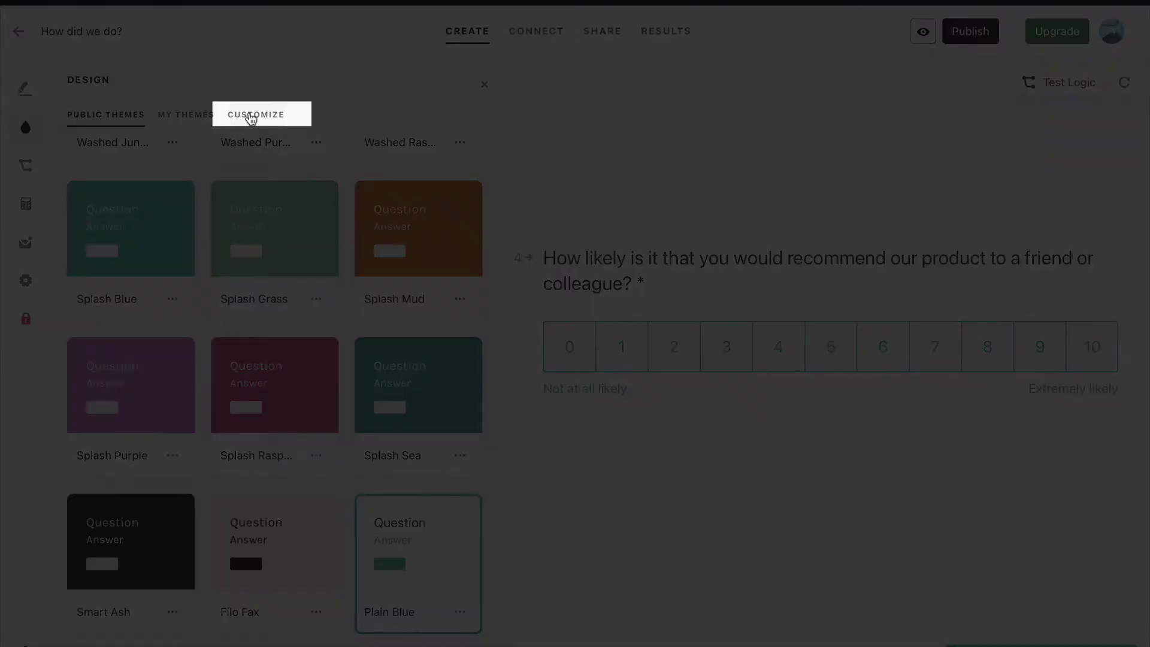
Customize the Plain Blue theme to use the Helvetica Neue (Mac) font
click(252, 117)
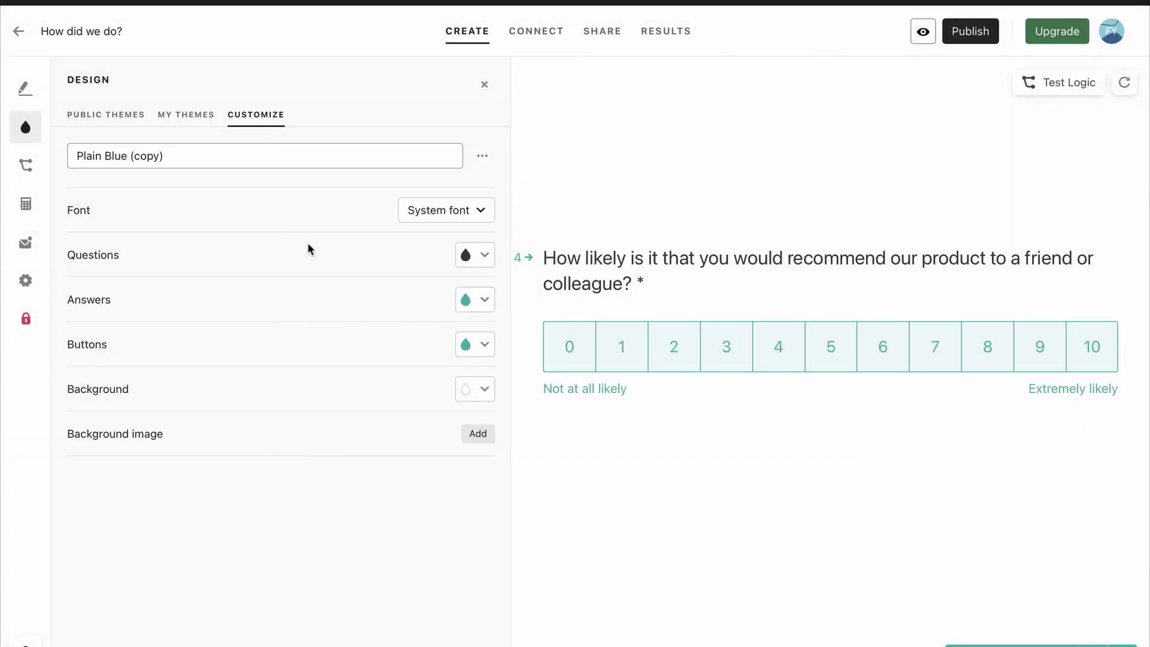
click(489, 213)
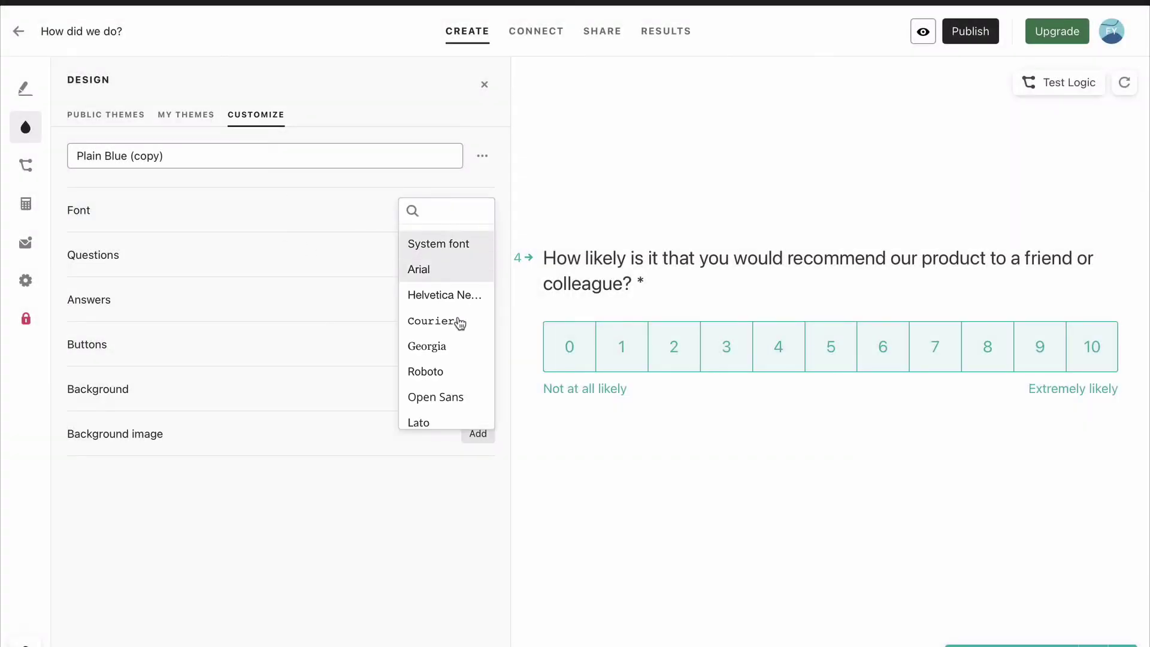
scroll(455, 372, down, 4)
scroll(456, 335, down, 1)
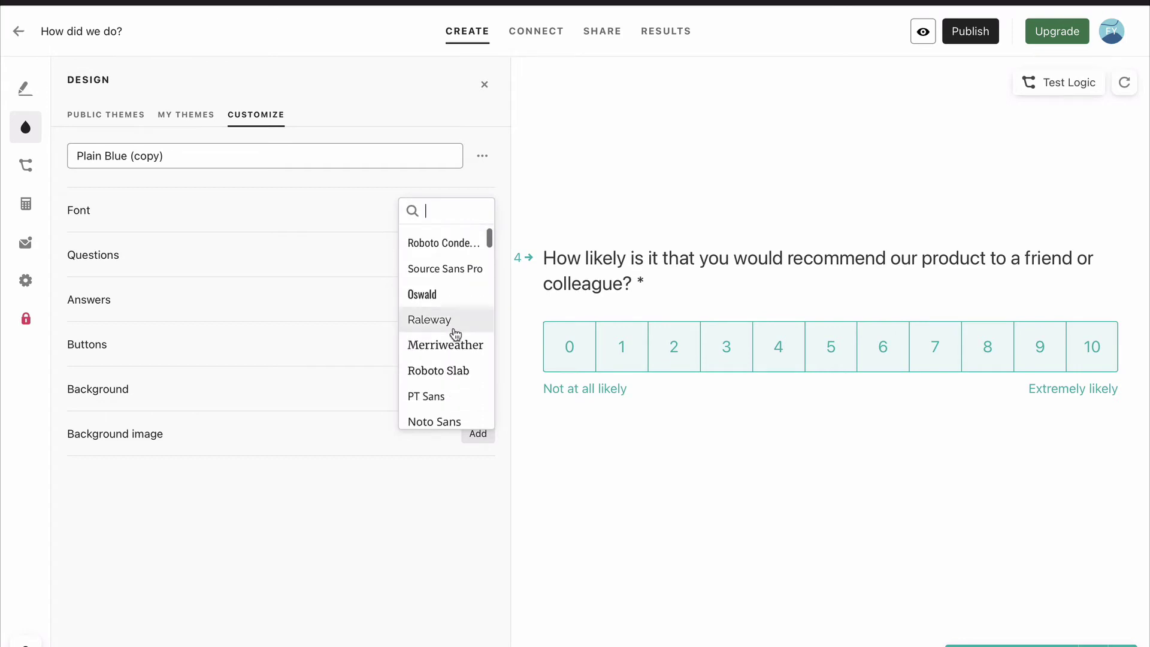
scroll(456, 334, up, 6)
click(465, 252)
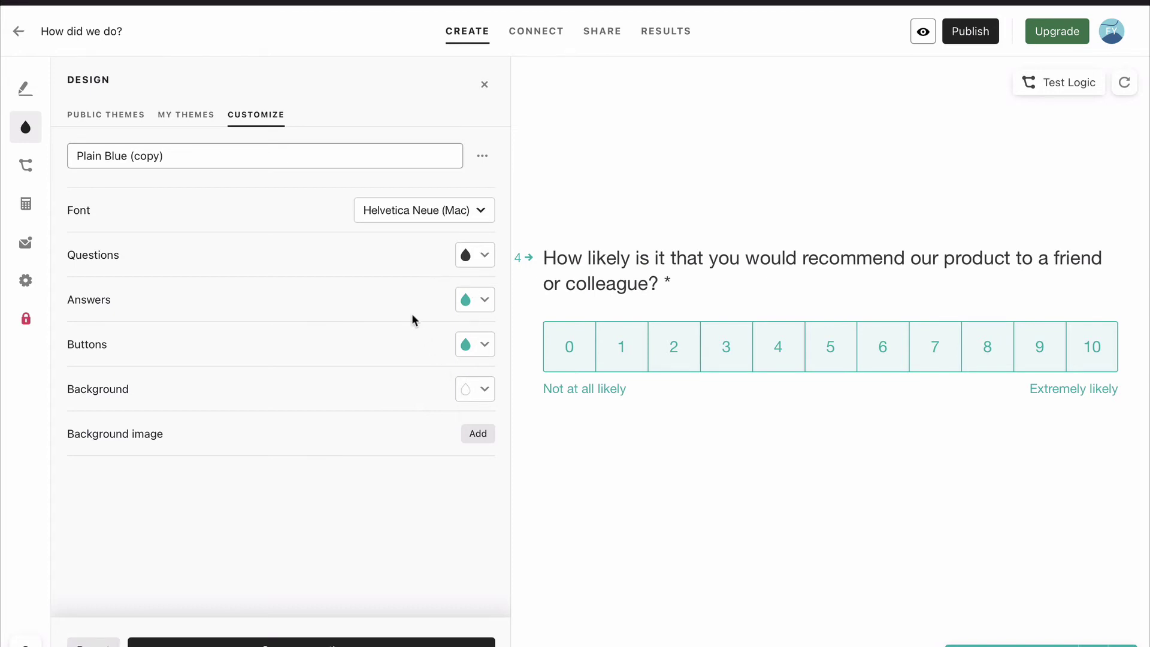
click(118, 115)
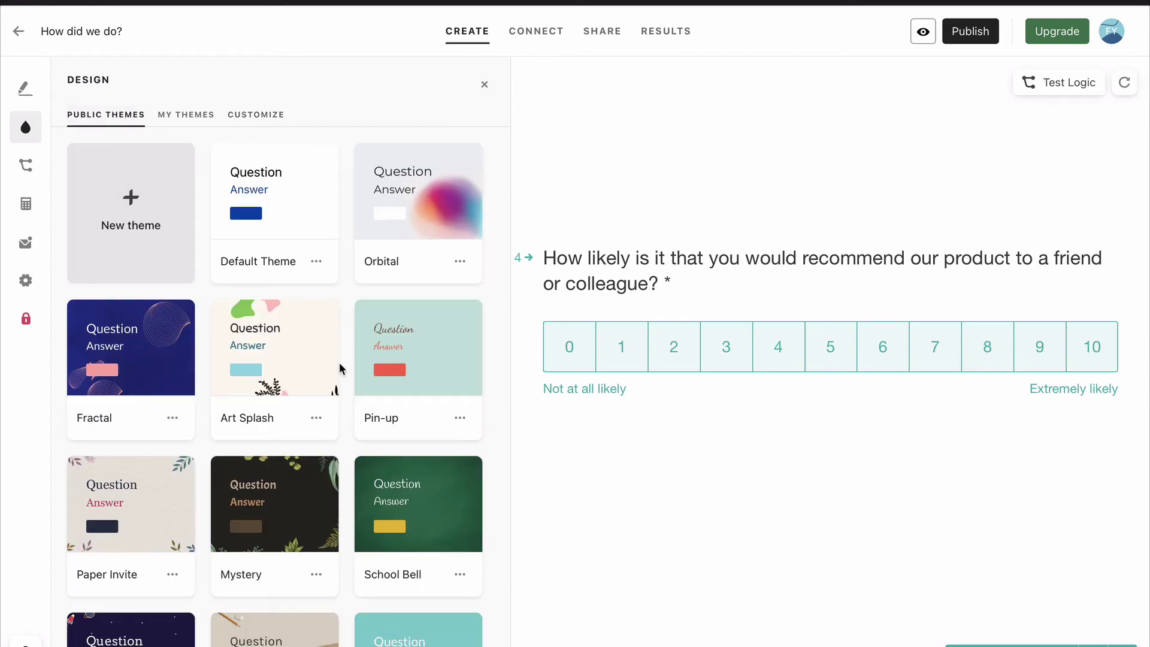
Apply the Filo Fax theme from Public Themes and close the Design panel
scroll(339, 361, down, 6)
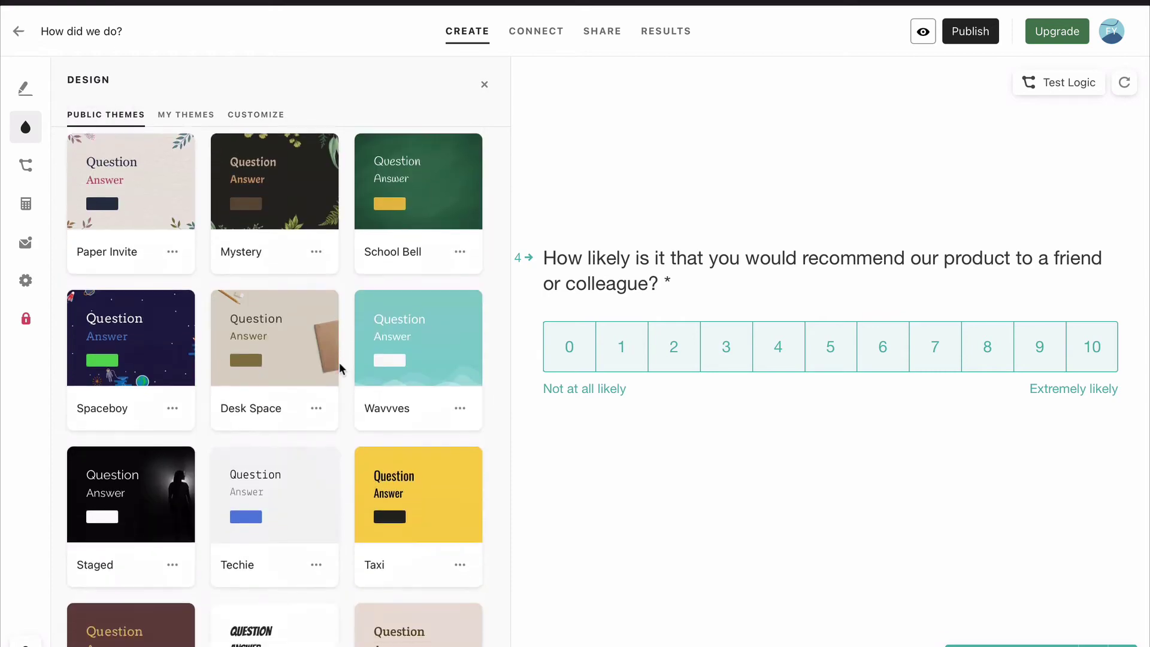
scroll(340, 367, down, 1)
scroll(339, 367, down, 5)
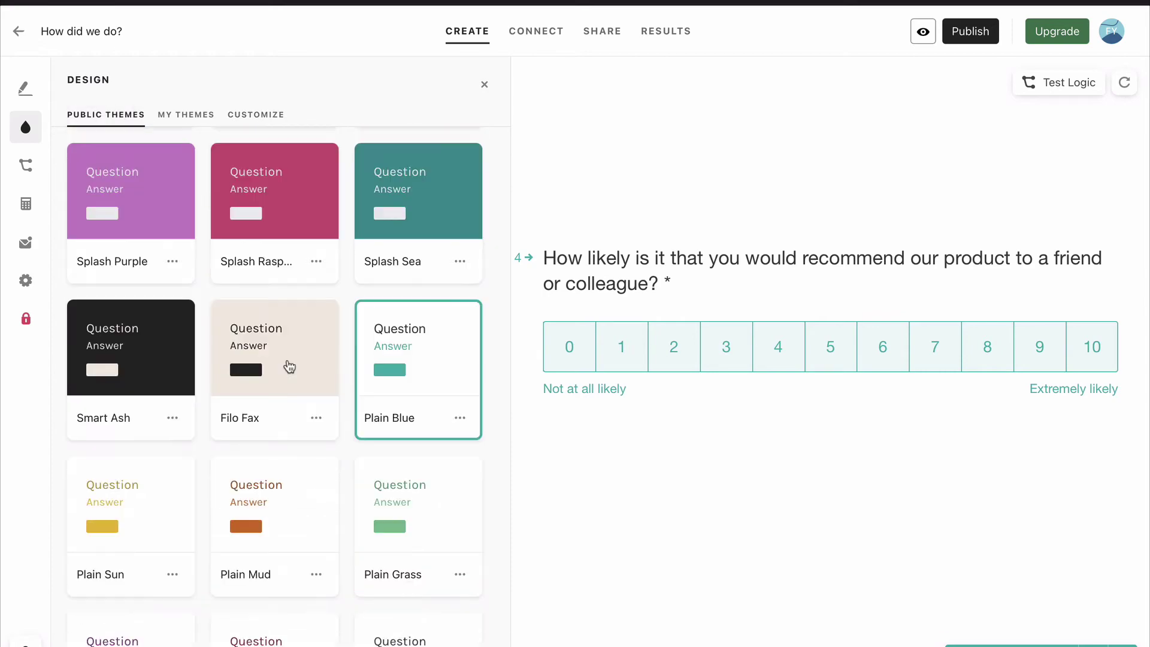
click(288, 366)
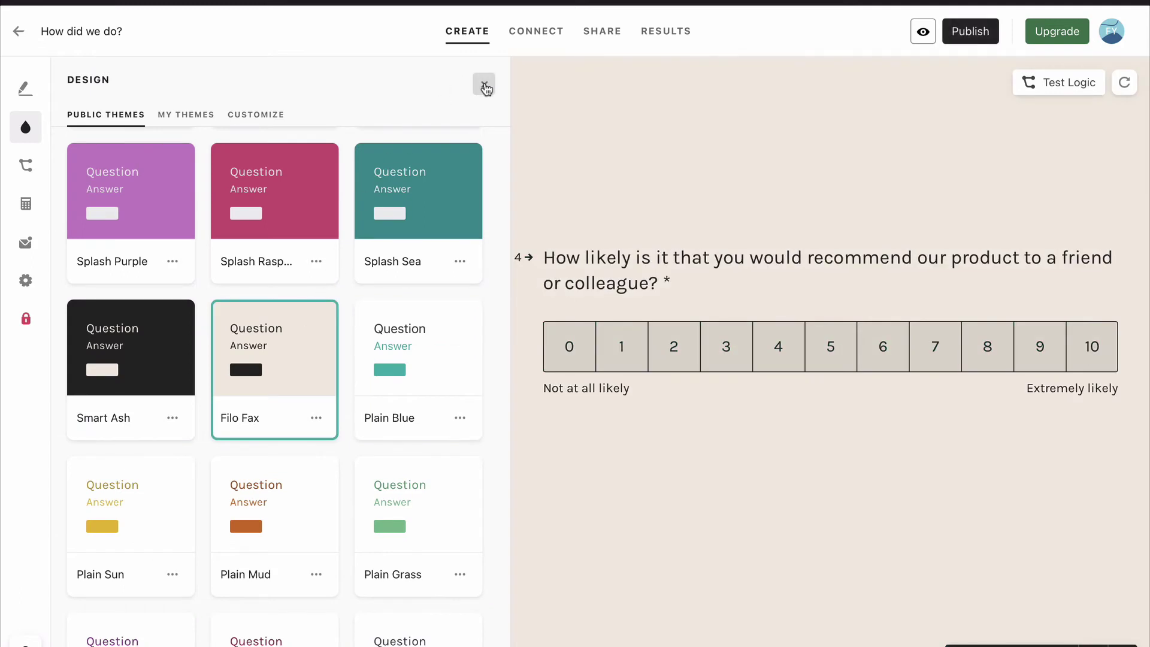
click(485, 86)
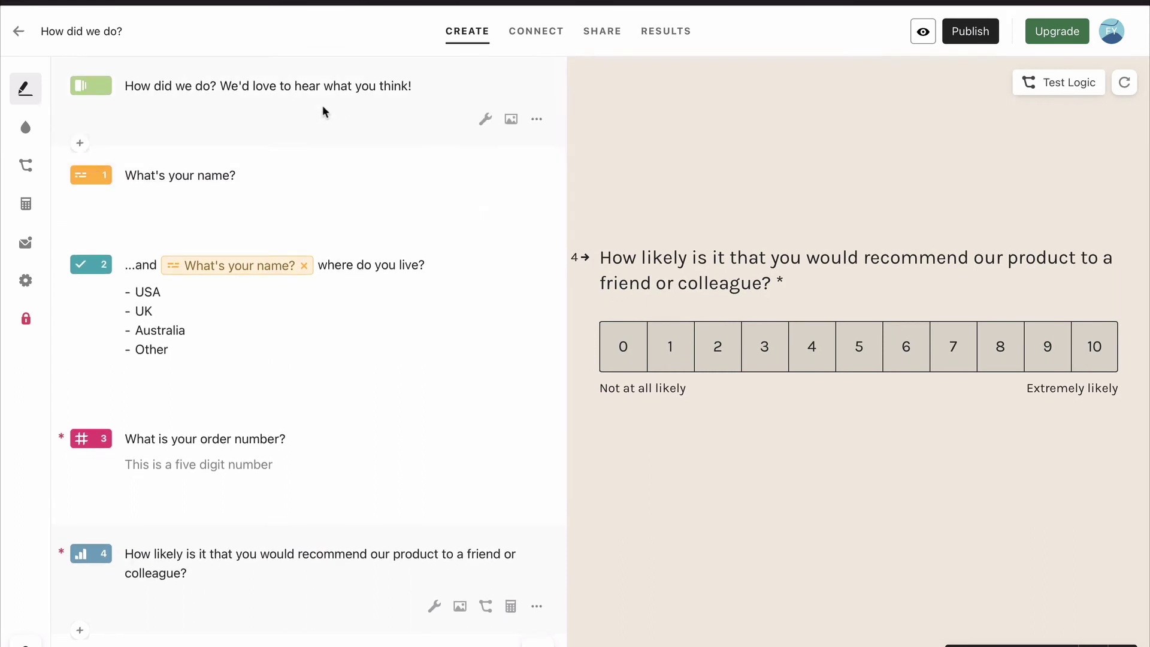
Search Unsplash for 'coffee' and add the white mug photo to the welcome screen
click(308, 85)
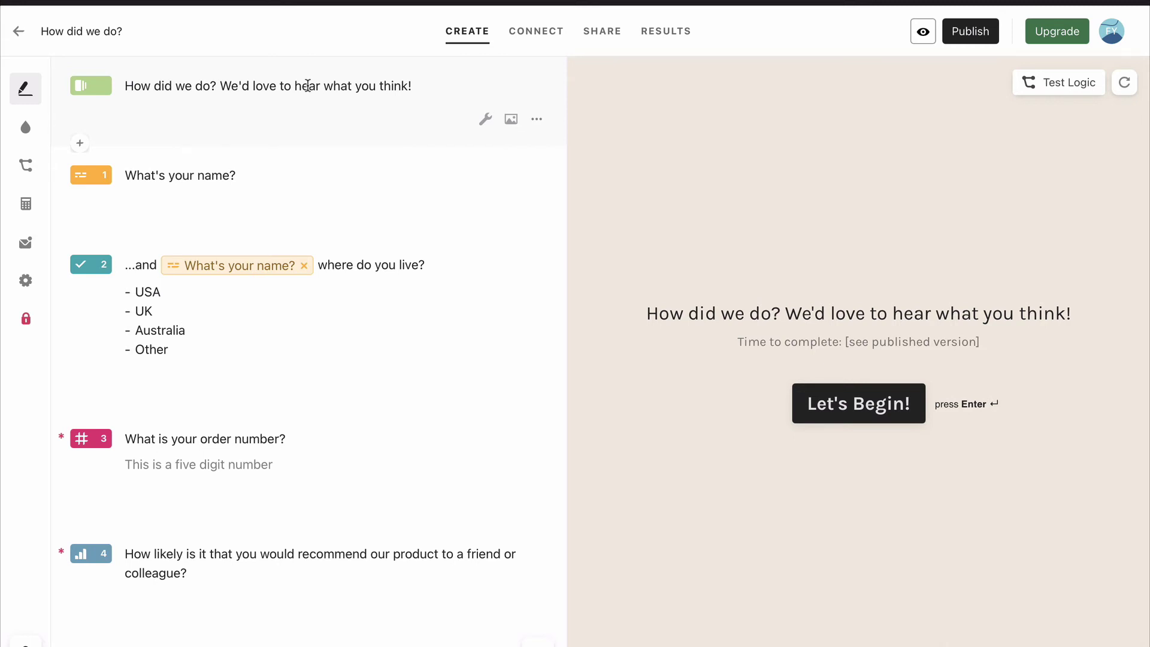
click(511, 122)
click(436, 152)
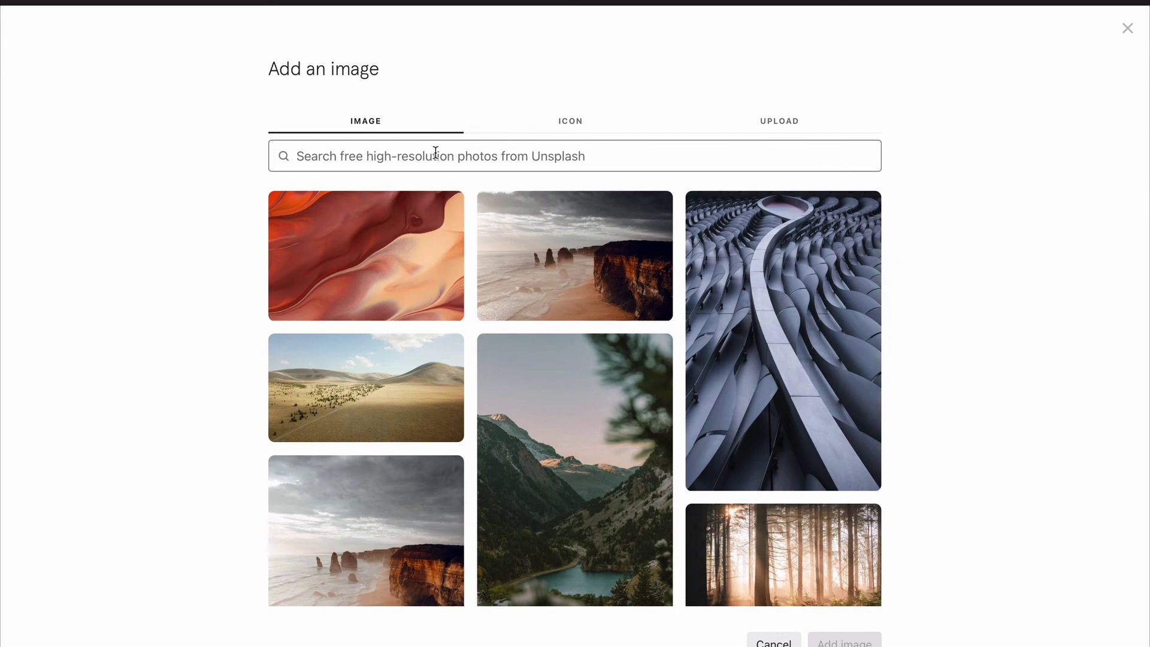
text(coffee)
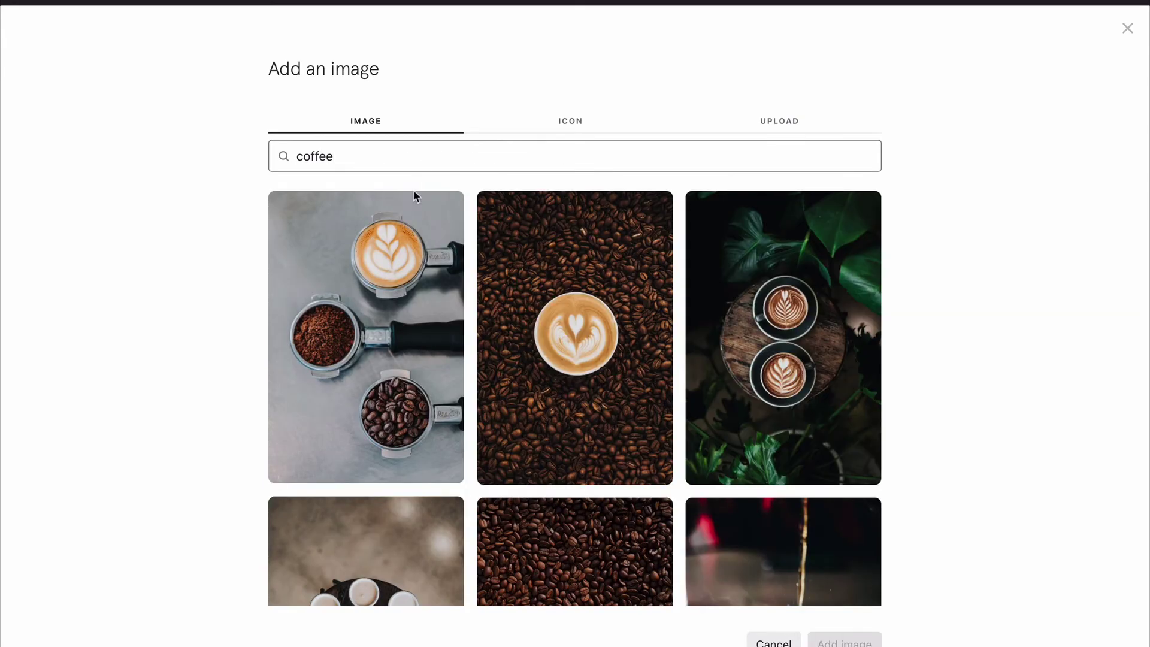
scroll(304, 345, down, 6)
scroll(304, 345, down, 15)
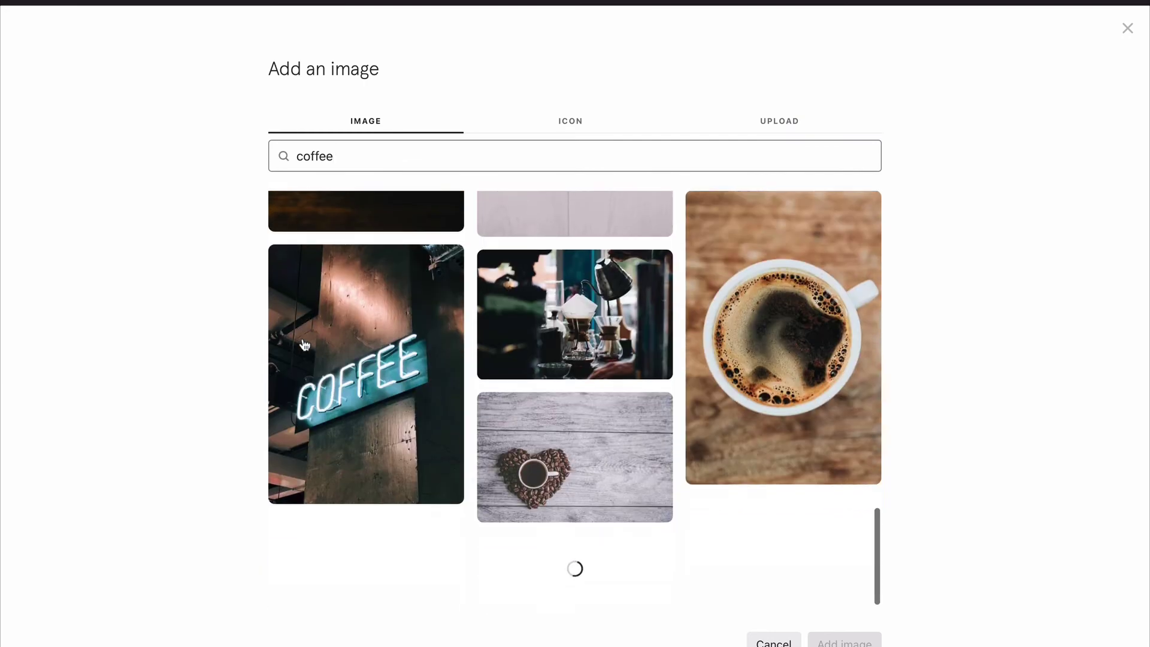
scroll(305, 345, down, 5)
click(360, 455)
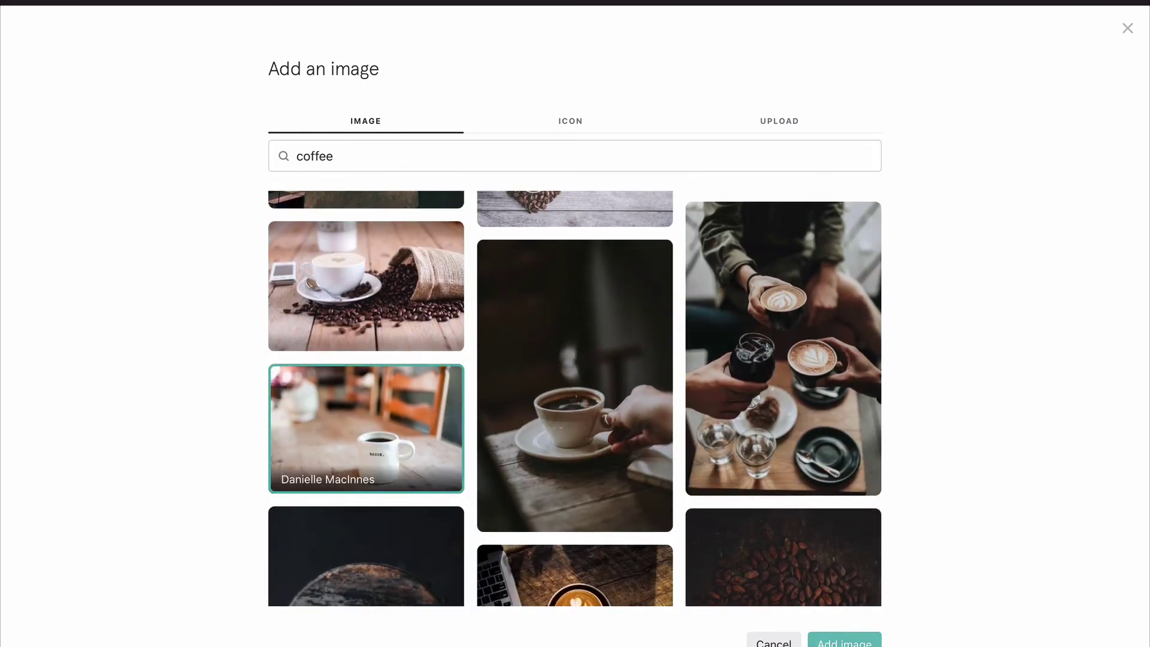
key(Return)
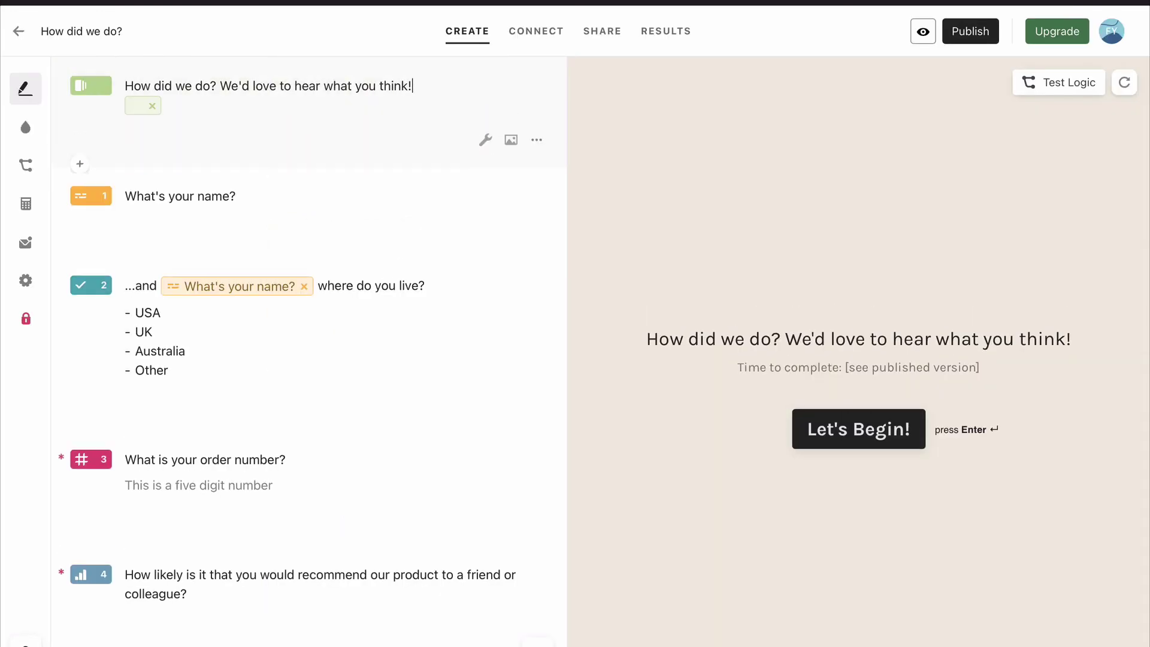